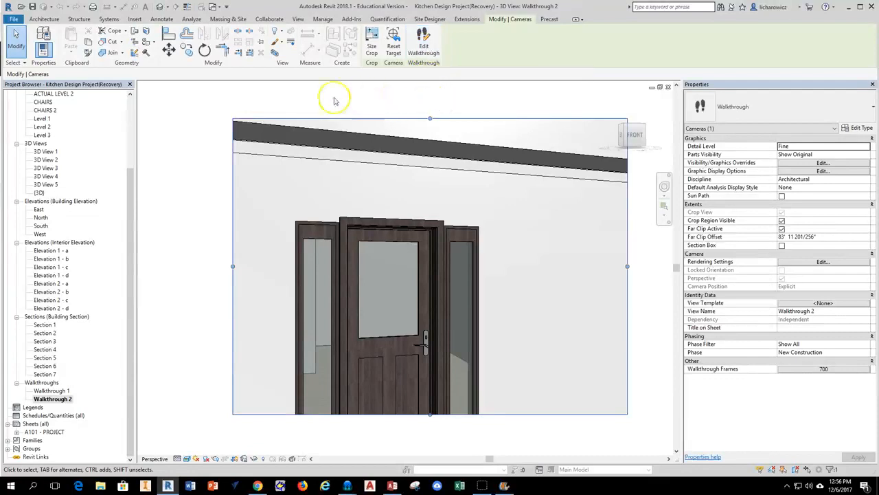
- Try to export the Walkthrough 2 animation as an AVI with the Realistic with Edges visual style
left_click(12, 19)
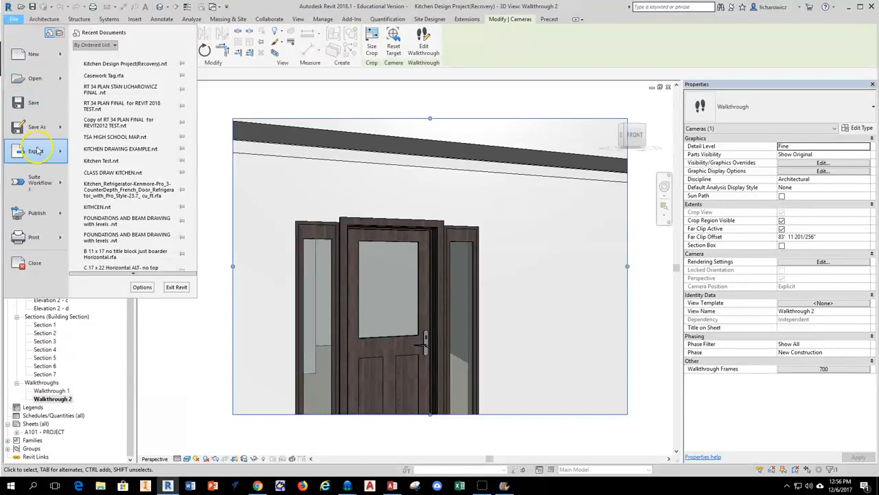
mouse_move(42, 150)
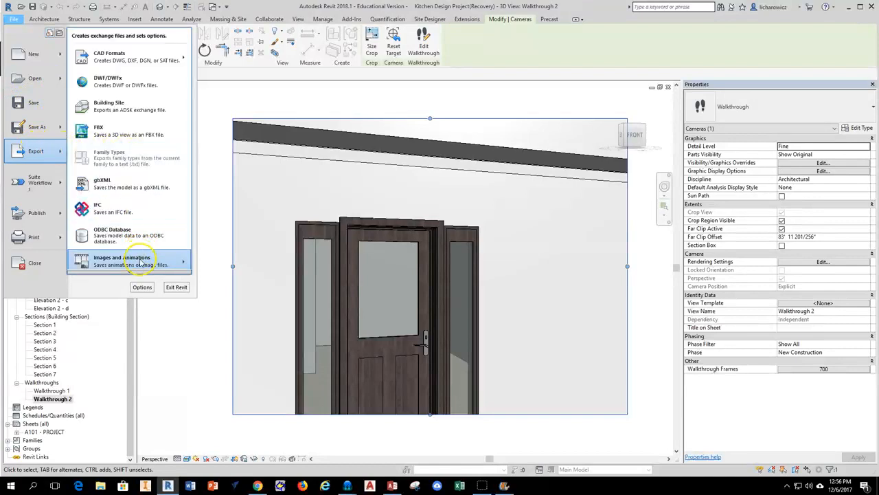
mouse_move(140, 263)
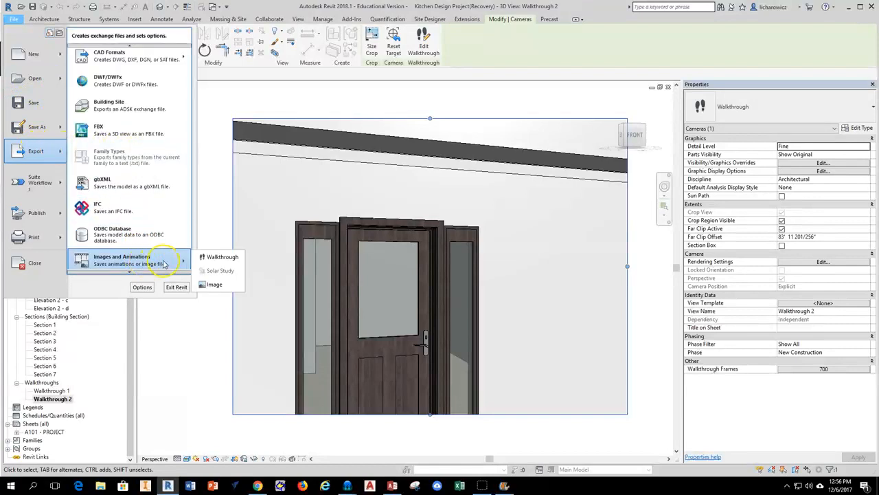
left_click(221, 259)
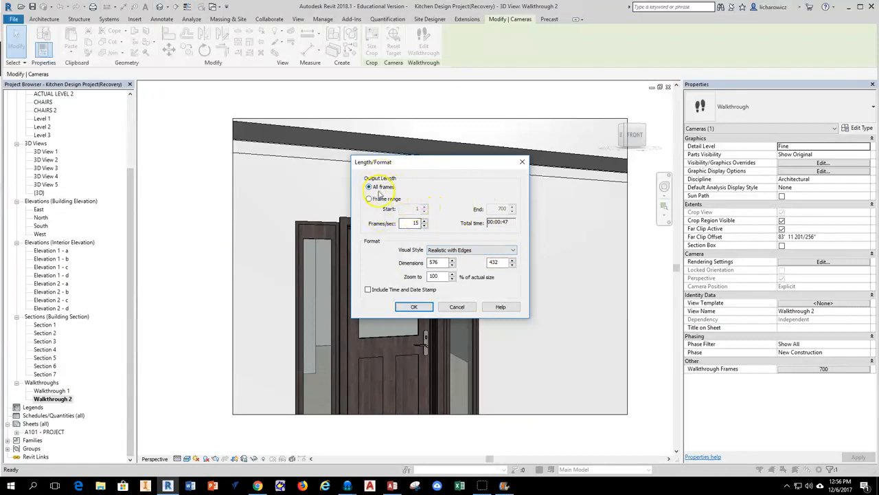
left_click(464, 250)
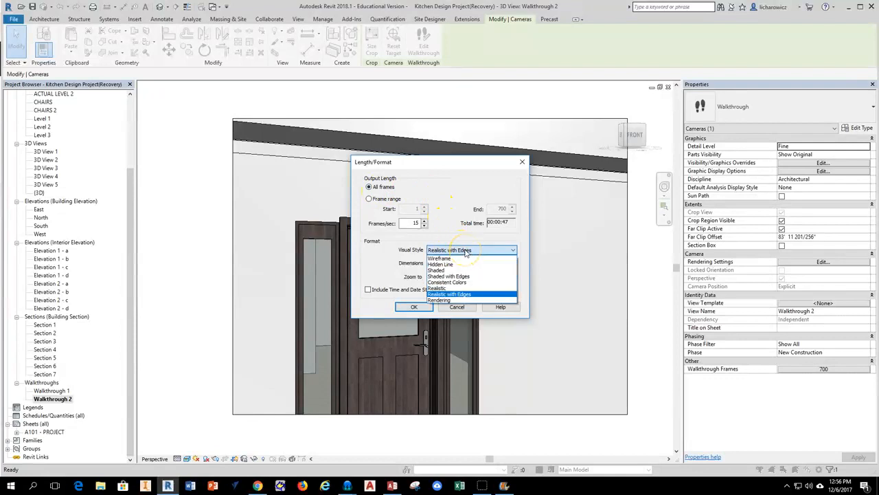
left_click(462, 259)
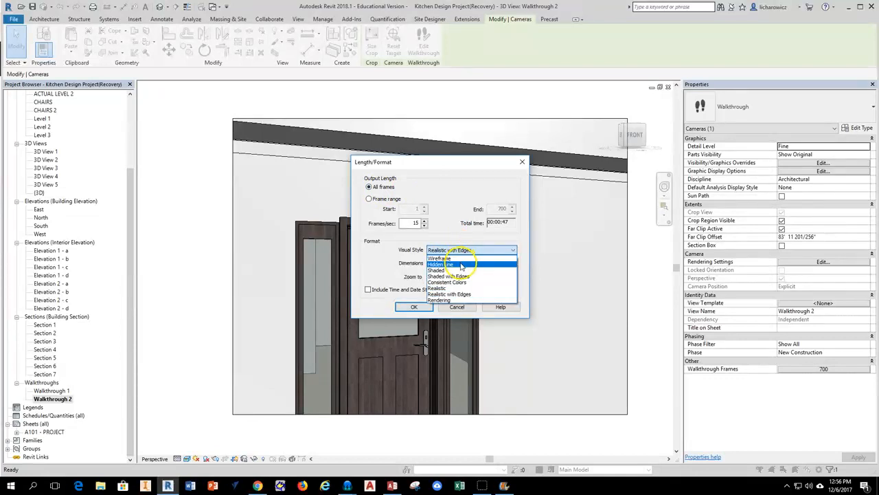
left_click(456, 295)
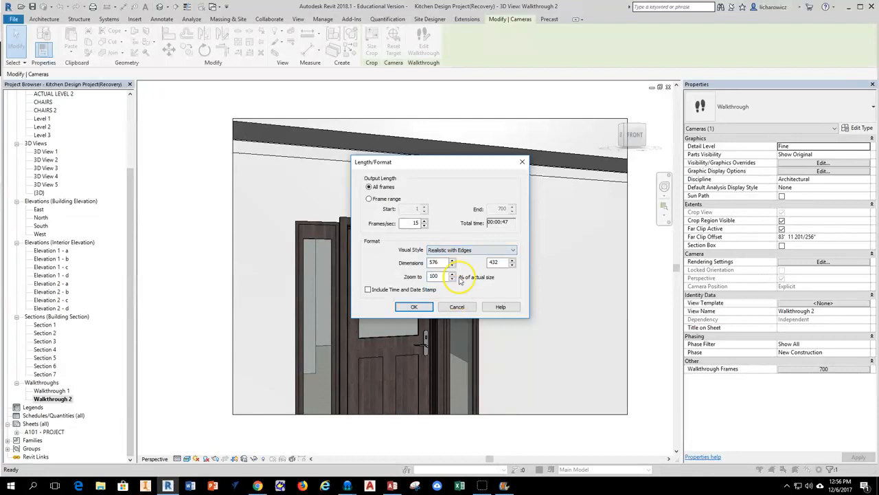
left_click(415, 307)
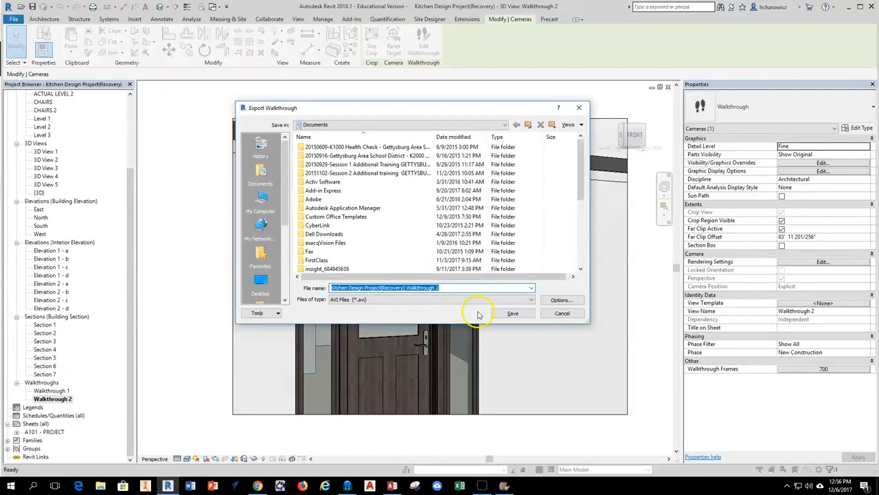
left_click(565, 316)
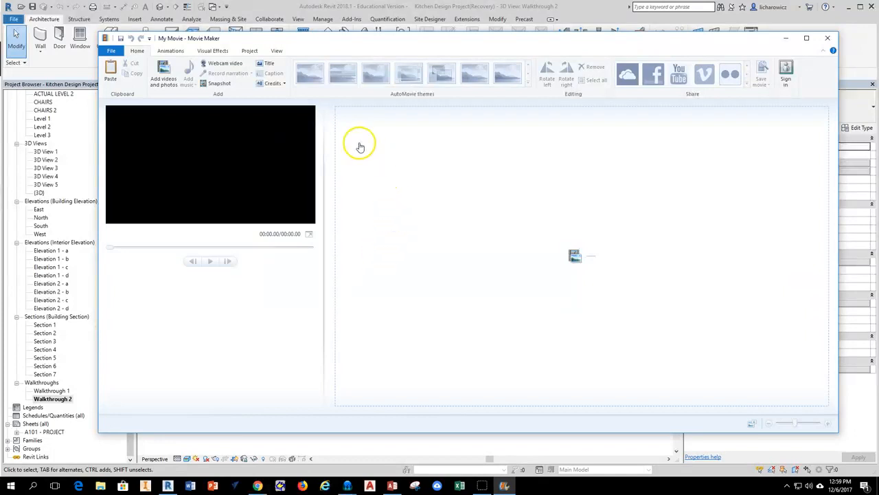
- In Movie Maker, add the Kitchen Design Project Walkthrough video to the empty project
left_click(542, 178)
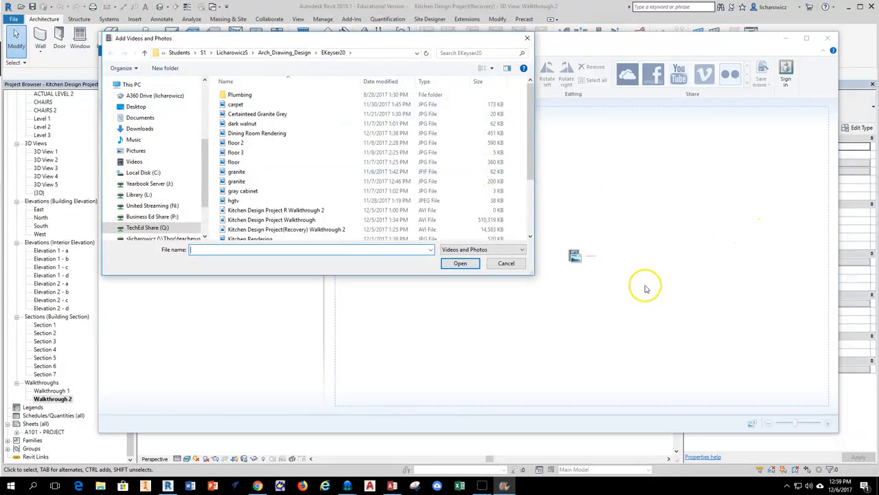
scroll(322, 181, "down", 1)
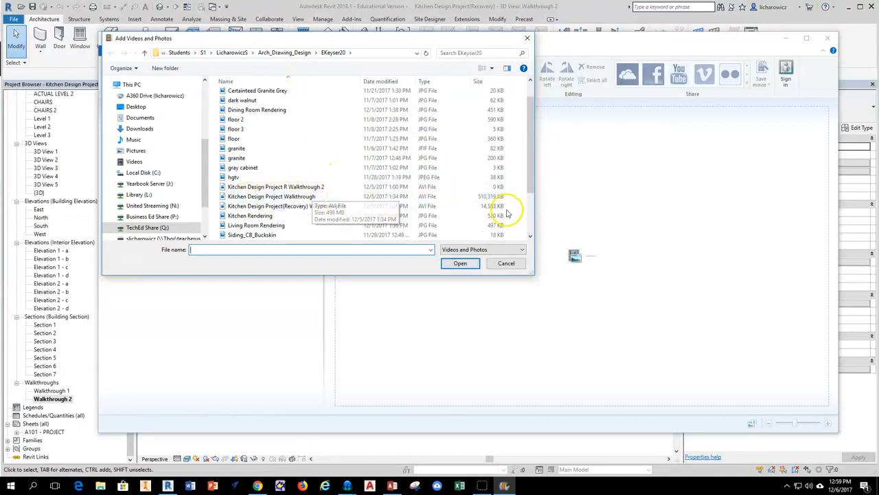
left_click(307, 197)
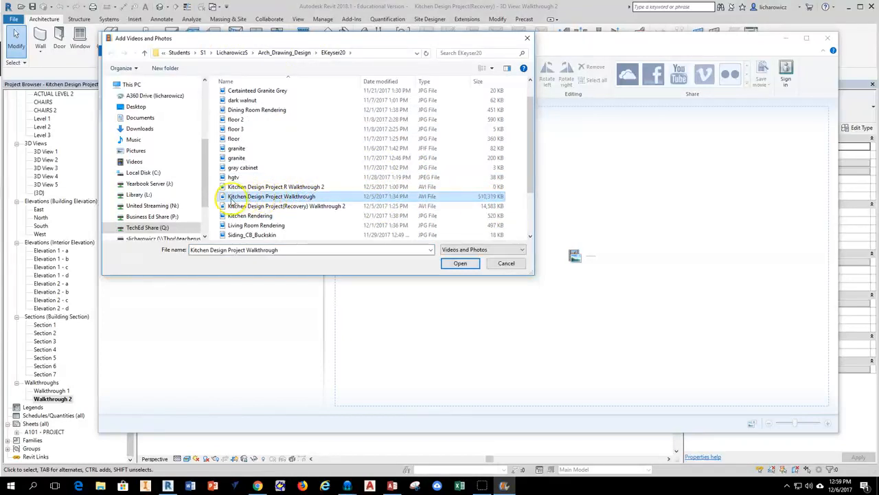
left_click(465, 265)
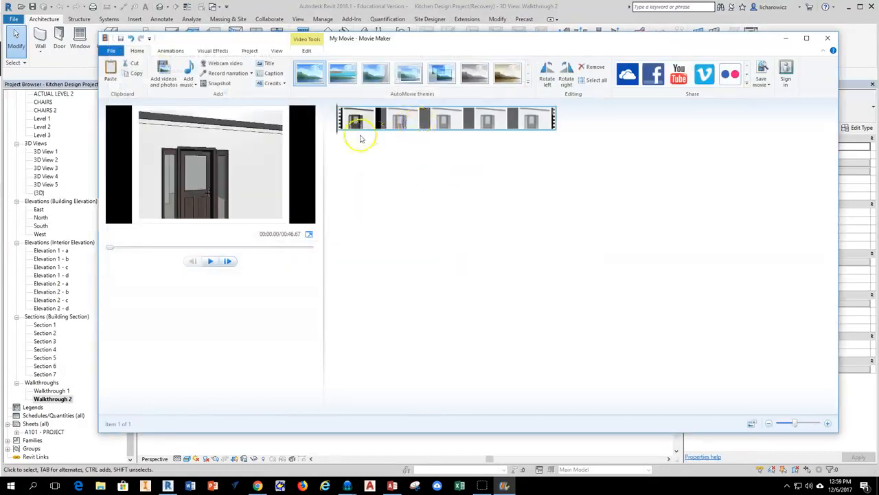
- Scrub through the imported walkthrough clip in the maximized window and return the playhead to its start
left_click_drag(338, 135, 496, 140)
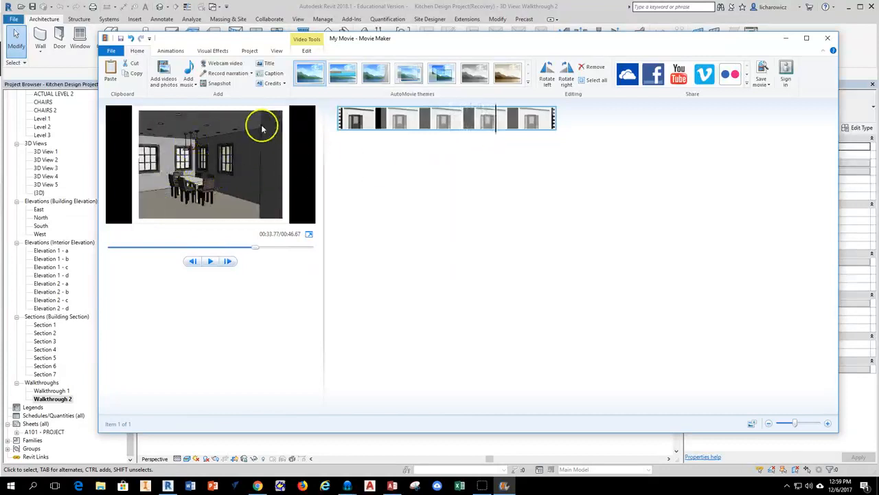
left_click(808, 39)
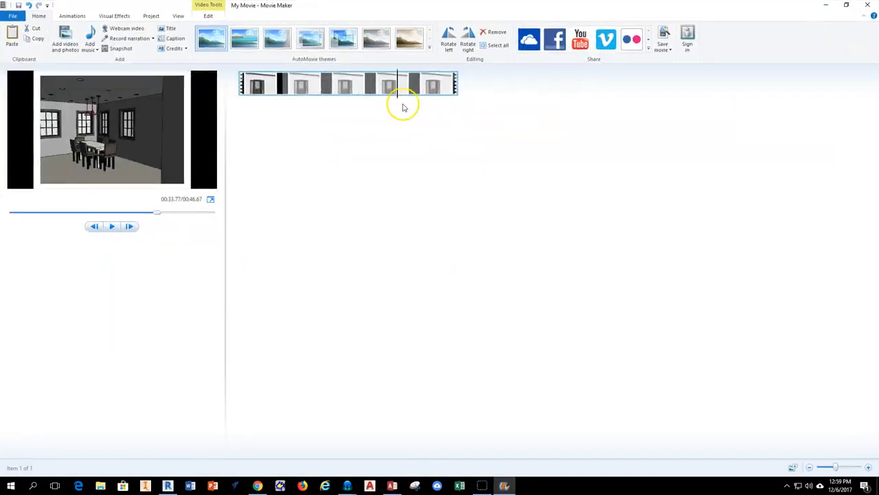
left_click(377, 100)
left_click_drag(377, 100, 237, 98)
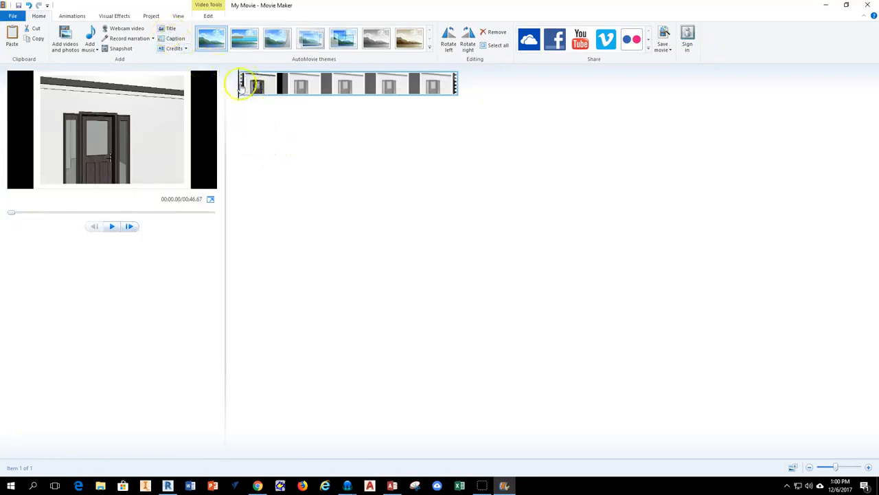
- Add a title before the walkthrough clip with "My Kitchen Design" on one line and "Student Name" below it
left_click(170, 31)
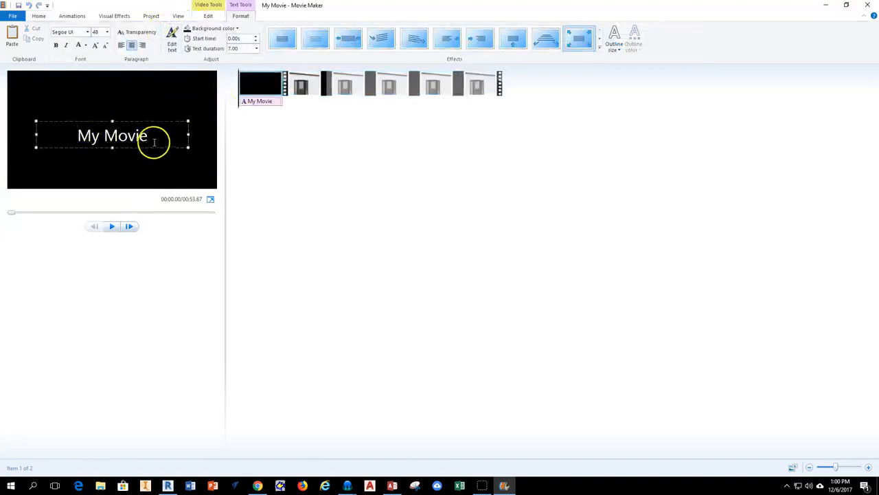
left_click_drag(154, 142, 69, 138)
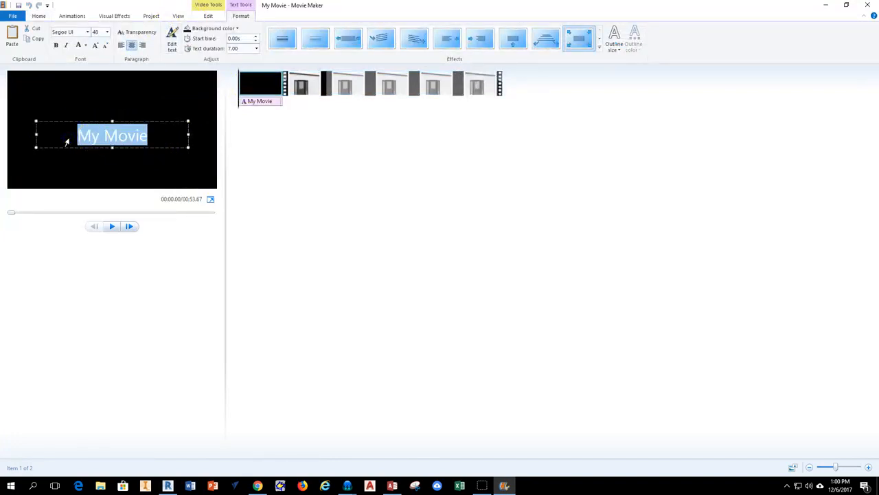
type("My Kit")
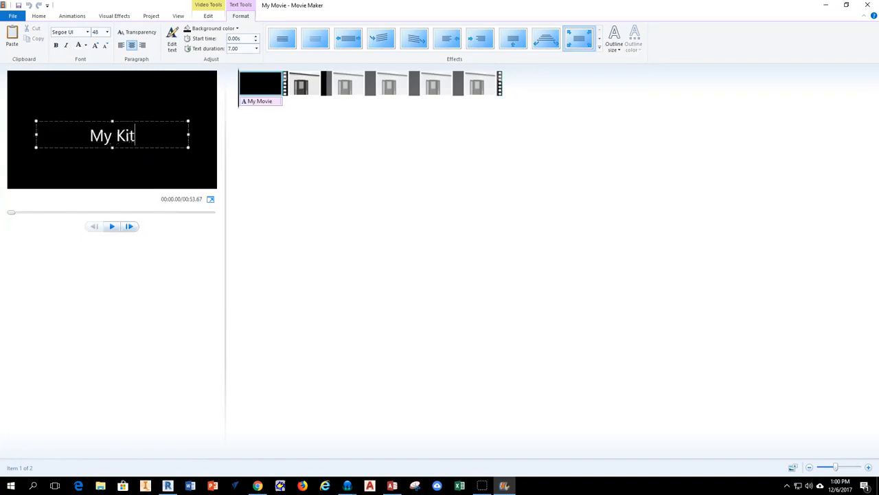
type("chen Design")
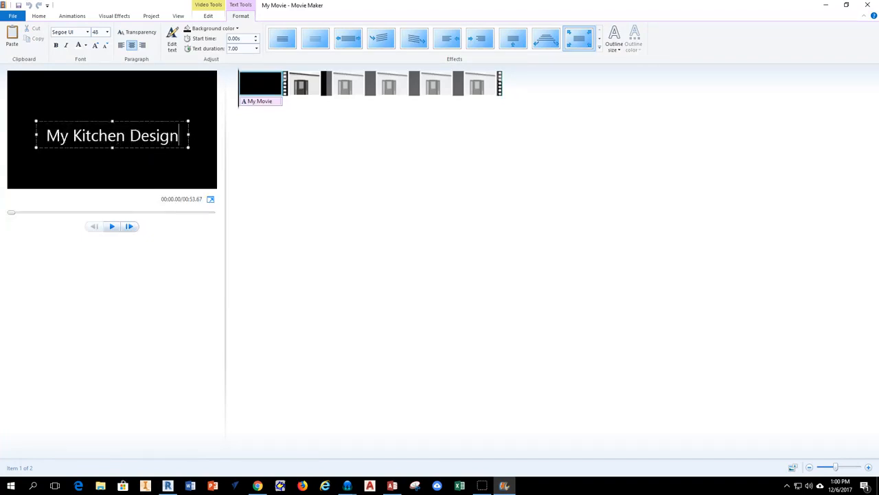
key("Return")
type("Student Name")
key("Return")
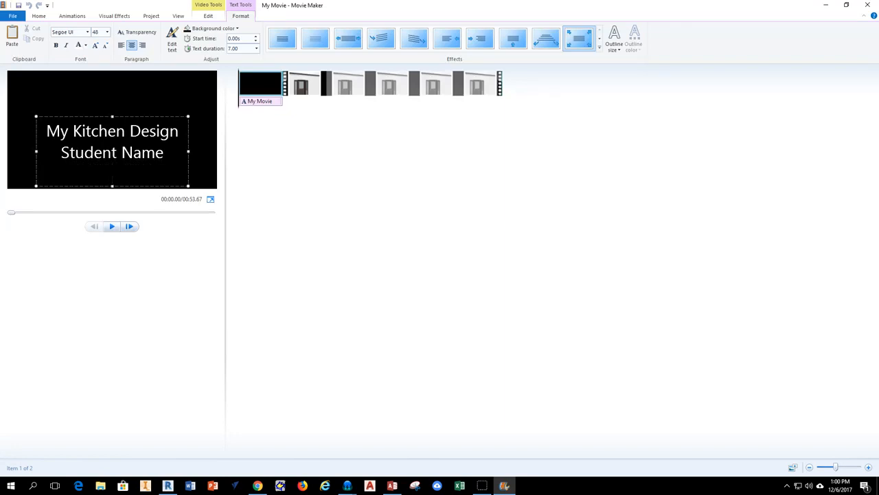
- Preview the movie to the TV cabinet view at about 22 seconds and split the walkthrough clip there
left_click(109, 227)
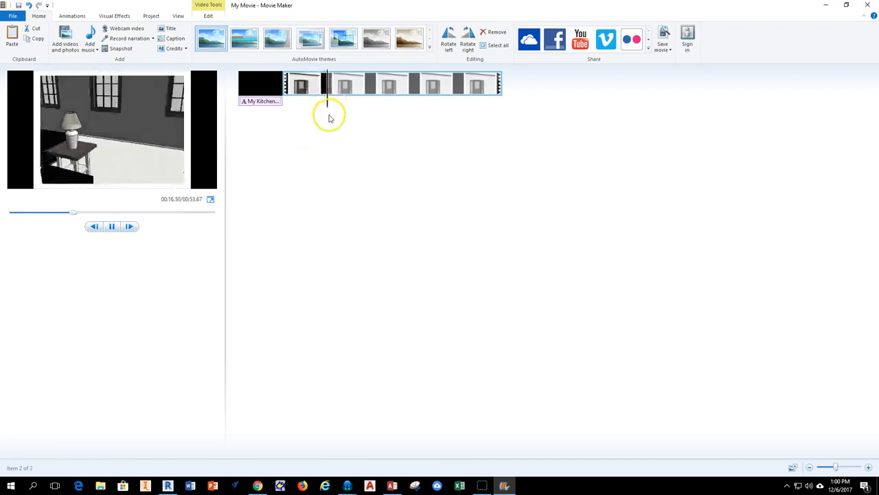
left_click(110, 228)
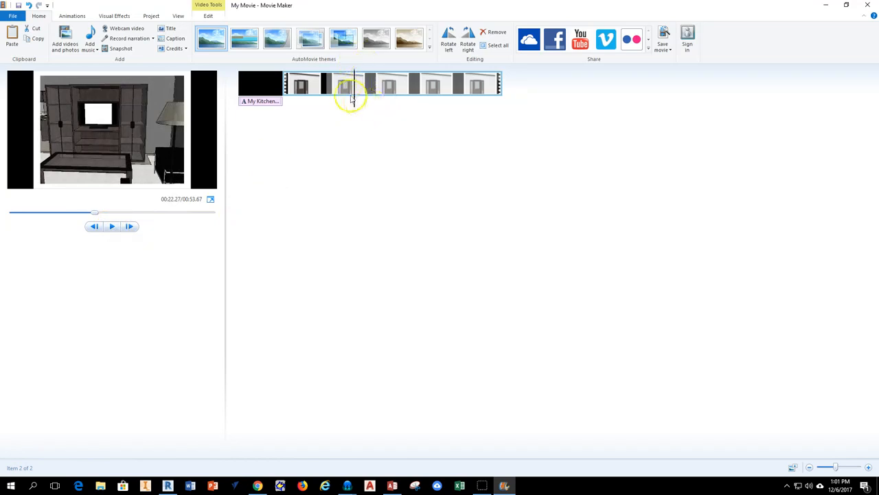
left_click(207, 16)
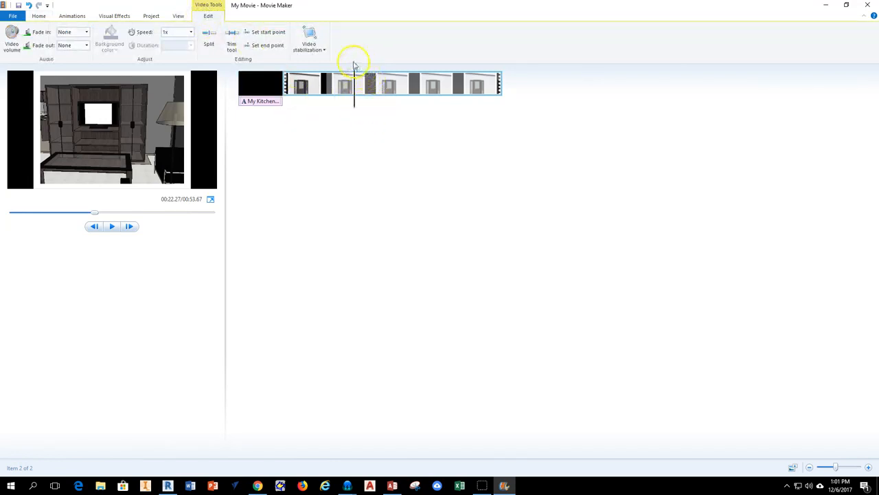
right_click(352, 96)
left_click(204, 45)
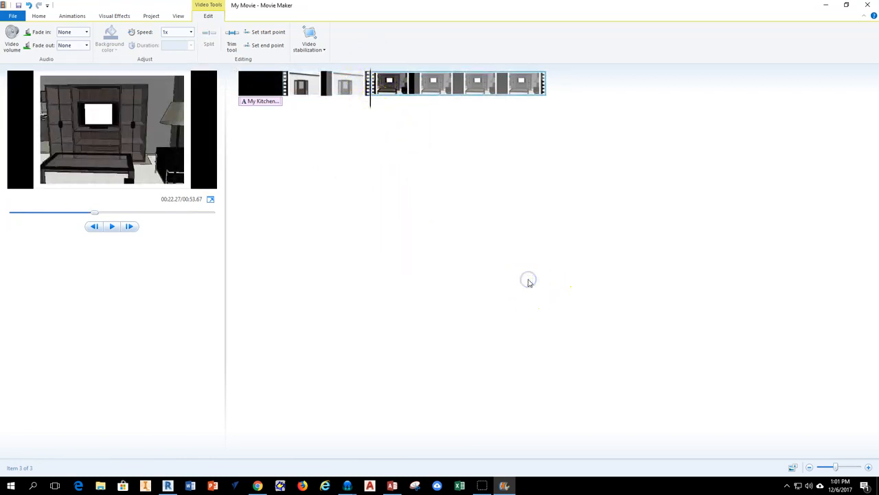
- Add the Kitchen Rendering image after the last walkthrough clip
left_click(13, 16)
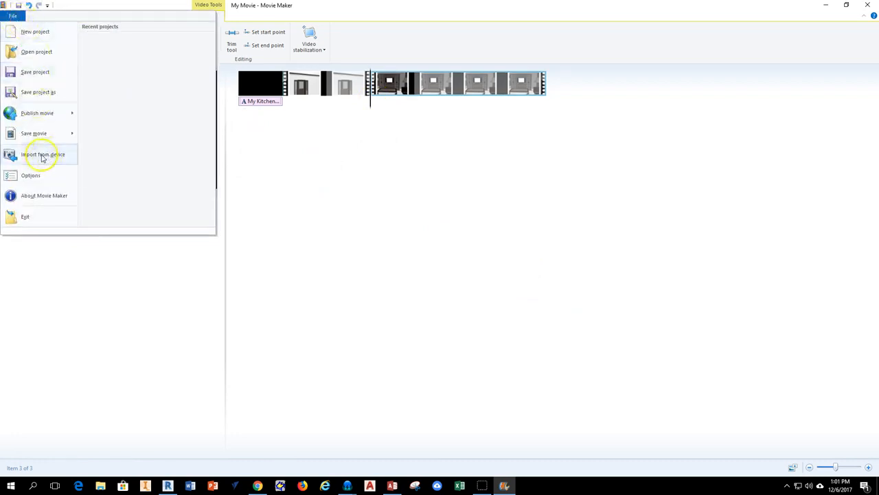
left_click(17, 466)
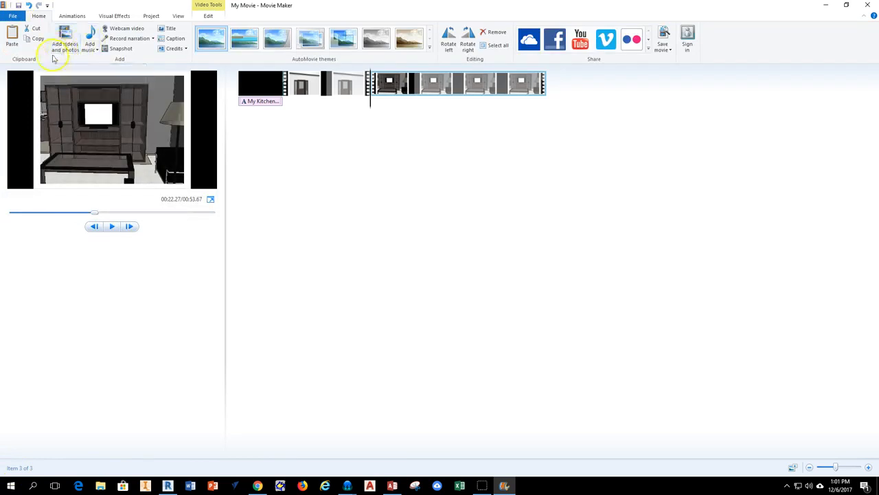
left_click(69, 48)
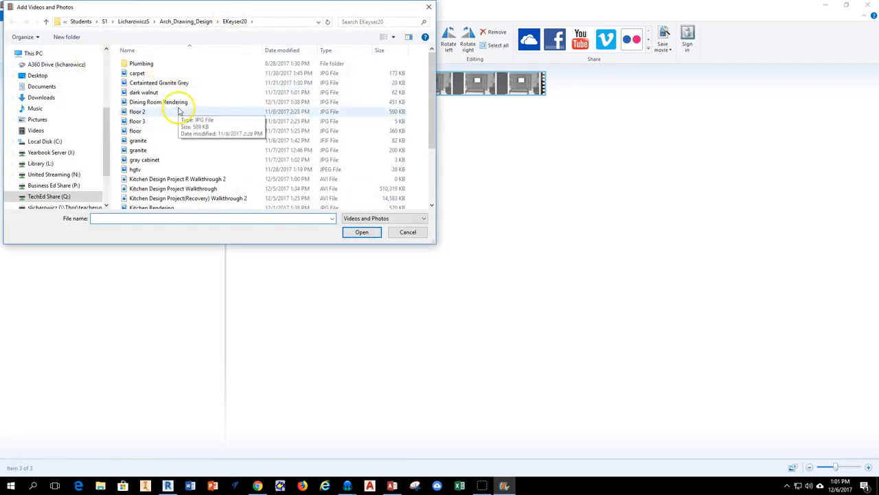
scroll(172, 159, "down", 2)
left_click(167, 157)
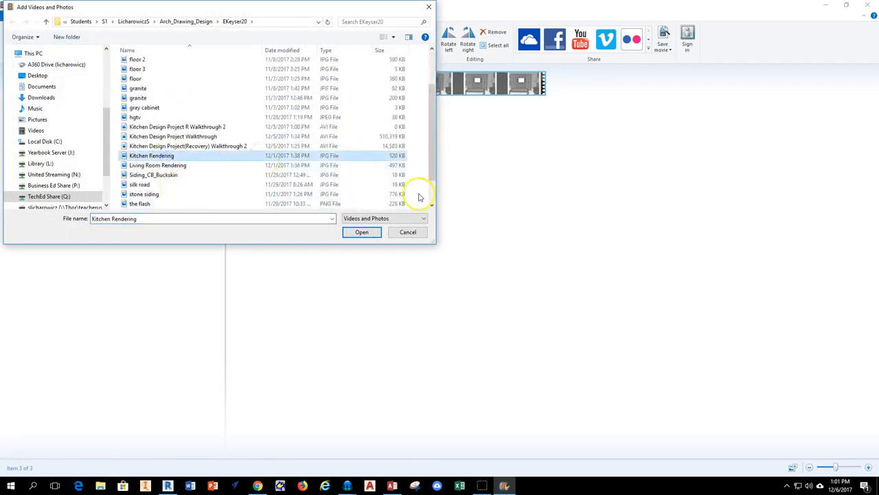
left_click(364, 234)
- Add the Living Room Rendering and Dining Room Rendering images after the kitchen image
left_click(65, 34)
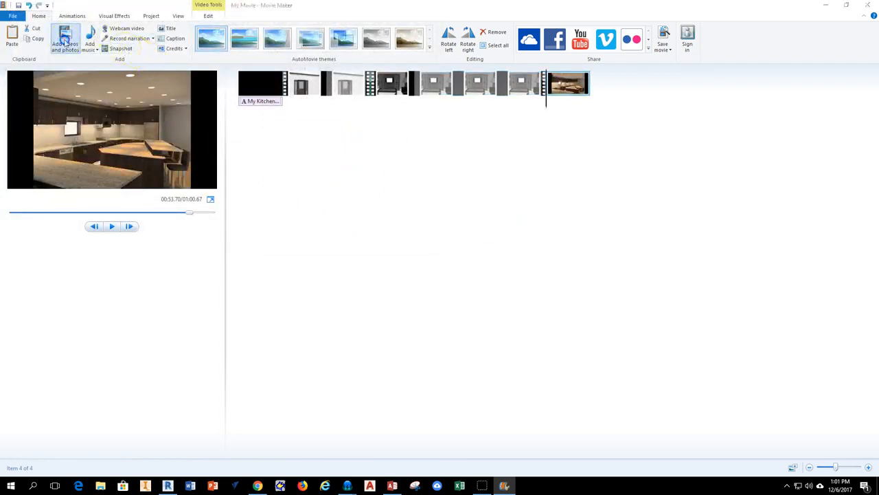
scroll(177, 165, "down", 3)
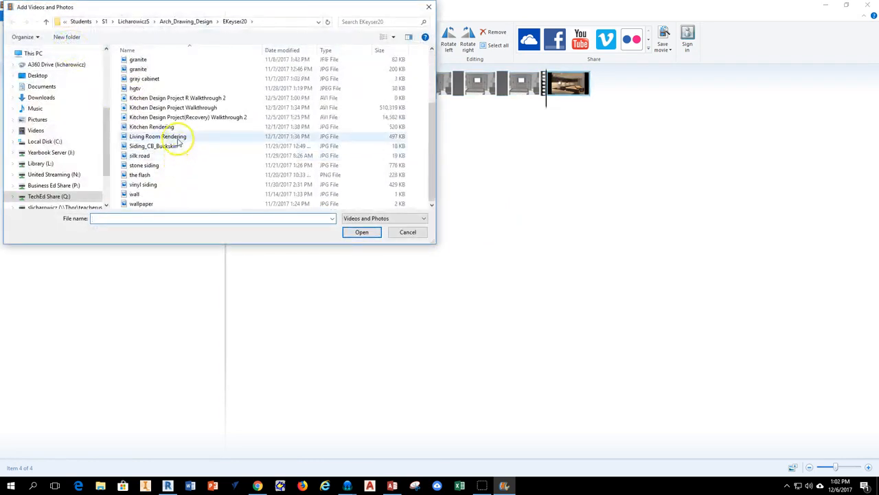
left_click(175, 136)
left_click(362, 231)
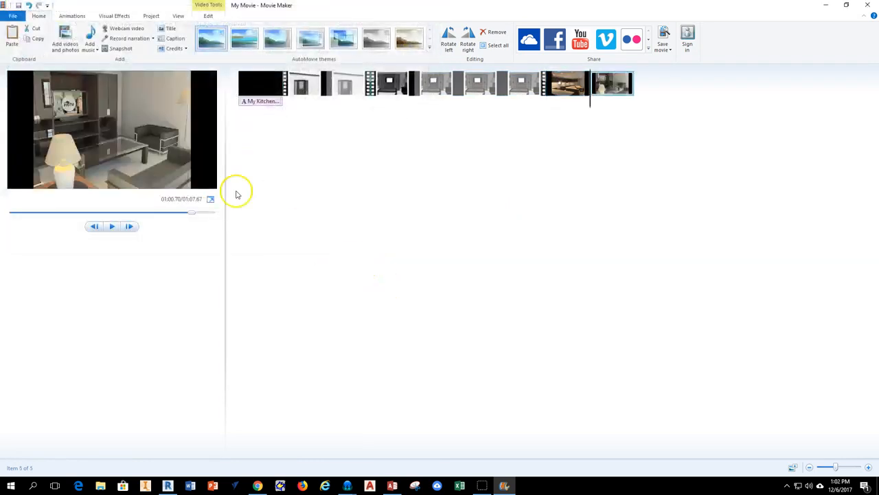
left_click(65, 34)
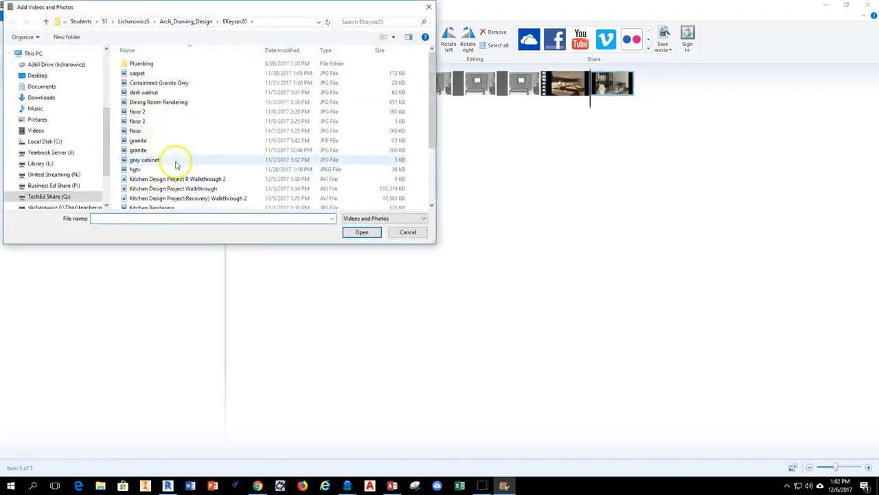
left_click(175, 101)
left_click(364, 232)
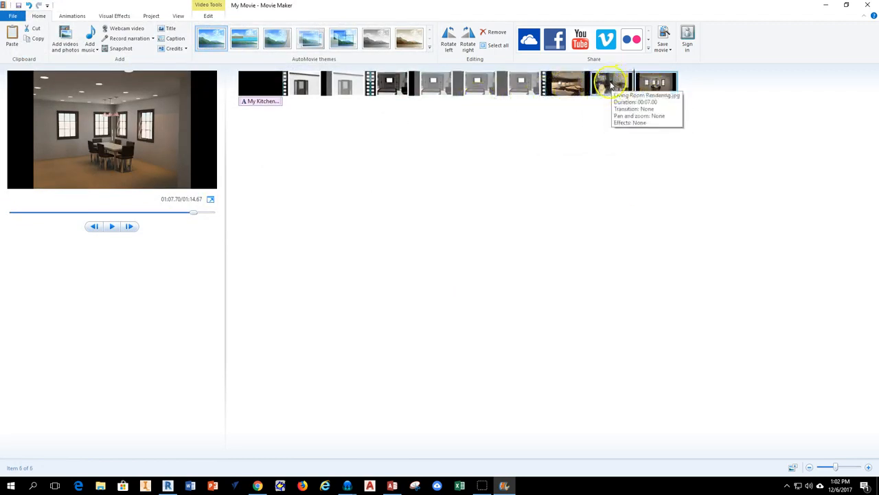
- Move the Living Room Rendering image to the split between the two walkthrough clips
left_click(617, 93)
left_click_drag(616, 85, 369, 98)
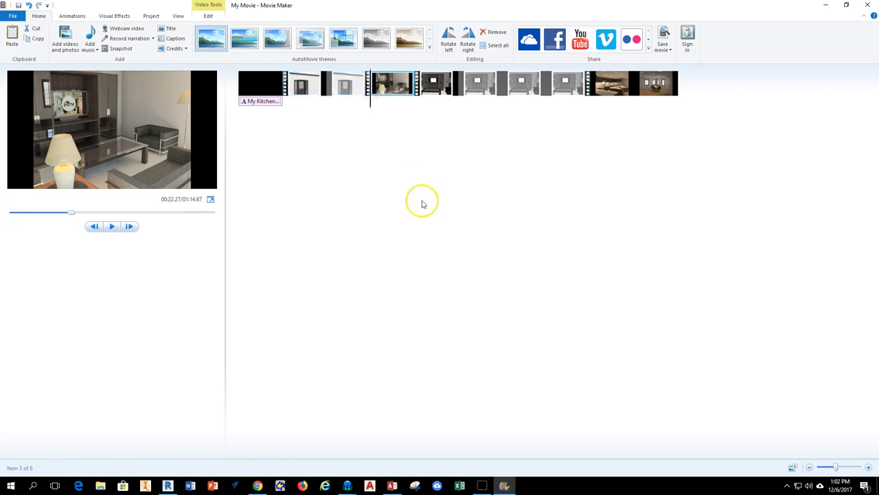
- Preview the movie from about 17 seconds through the Living Room Rendering image into the next walkthrough clip
left_click(341, 98)
left_click(346, 103)
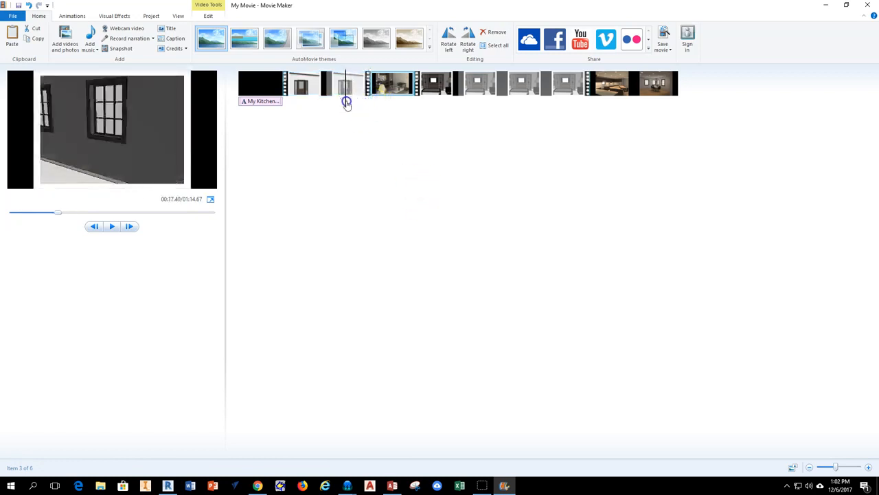
left_click(110, 227)
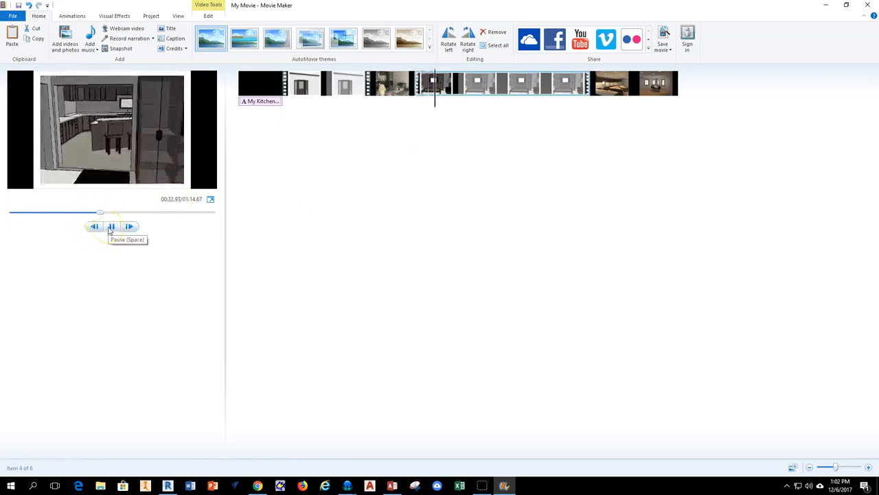
left_click_drag(441, 105, 381, 102)
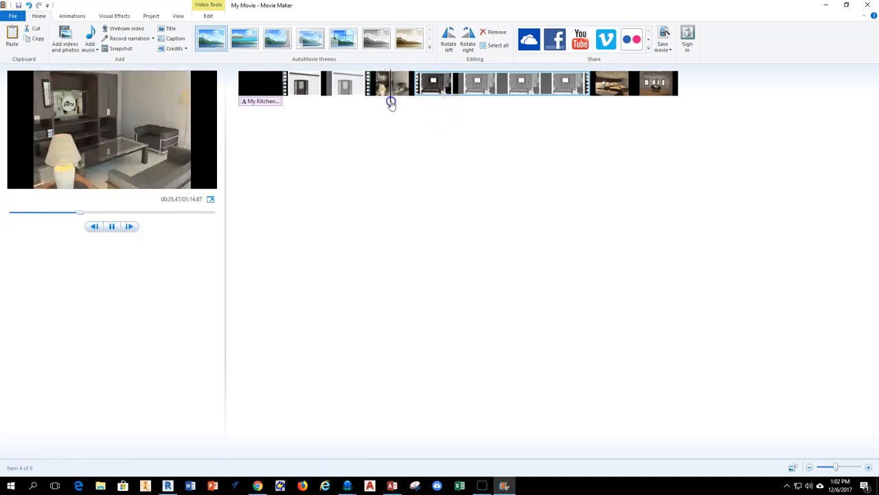
left_click(392, 102)
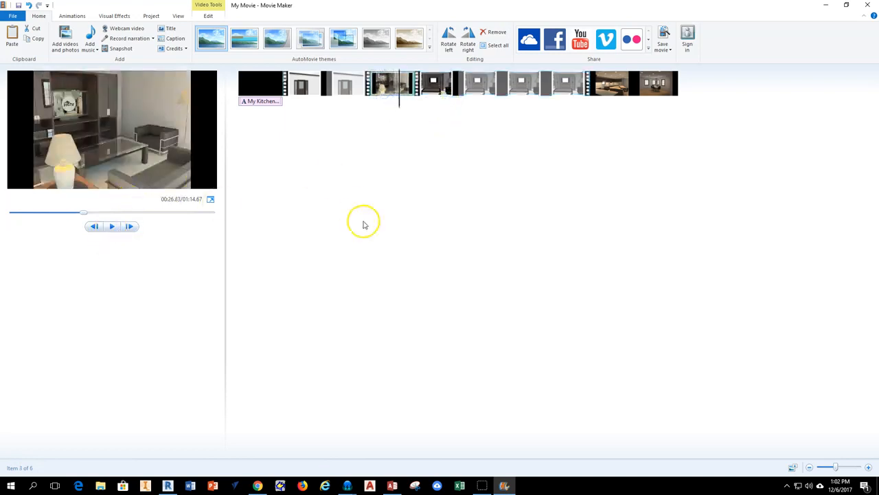
- Set the Living Room Rendering image's duration to 5.00 seconds and move the playhead near its start
right_click(386, 82)
left_click(384, 83)
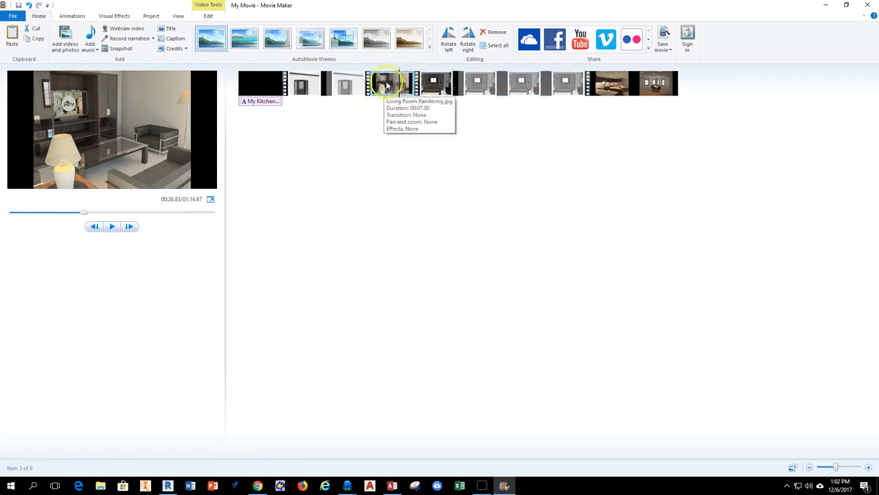
left_click(205, 16)
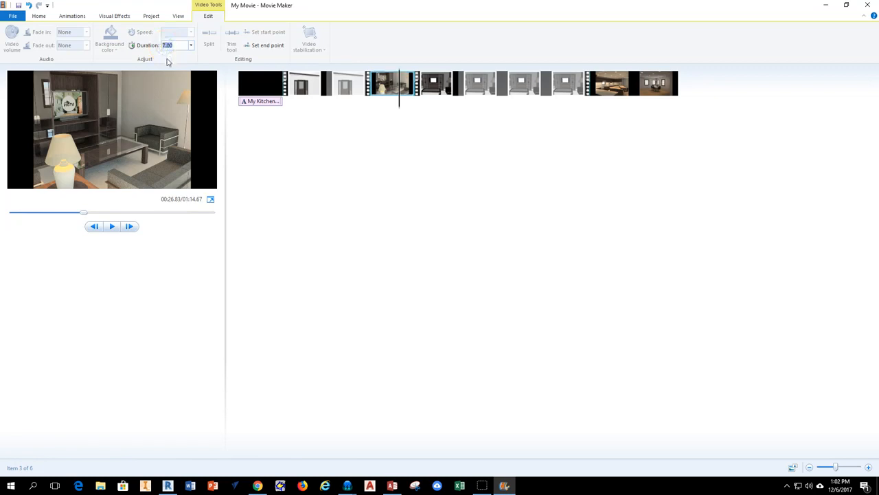
left_click(334, 124)
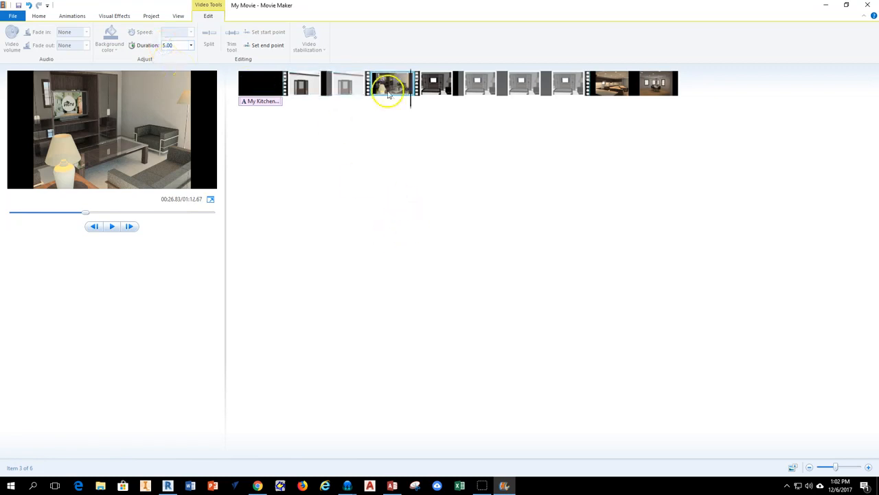
left_click_drag(409, 102, 382, 100)
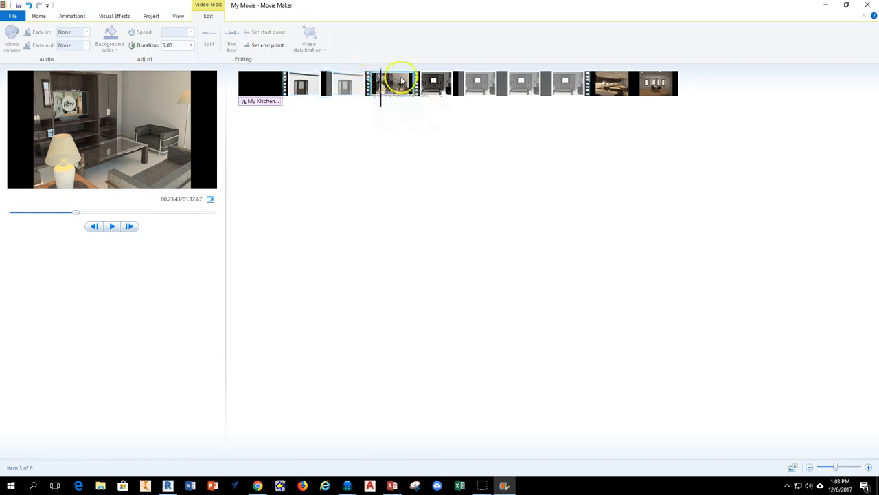
- Apply the Blur transition to the start of the Living Room Rendering image
left_click(115, 16)
left_click(82, 19)
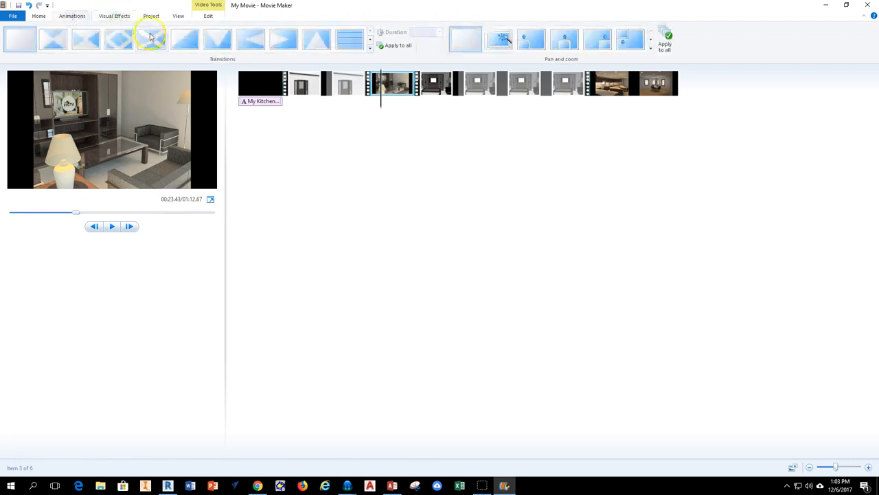
left_click(346, 41)
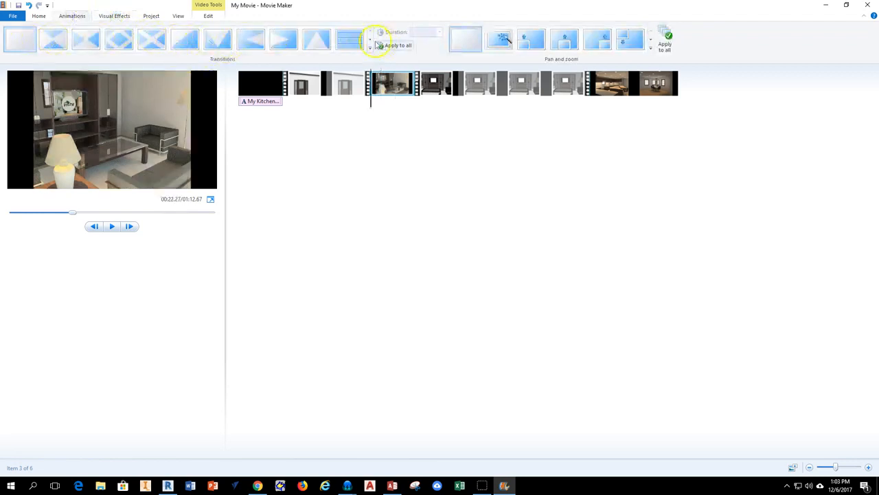
left_click(370, 41)
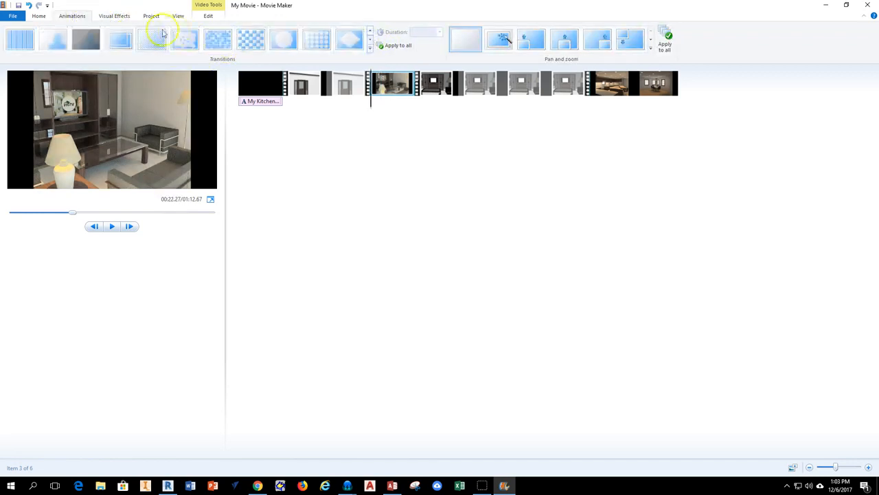
left_click(88, 43)
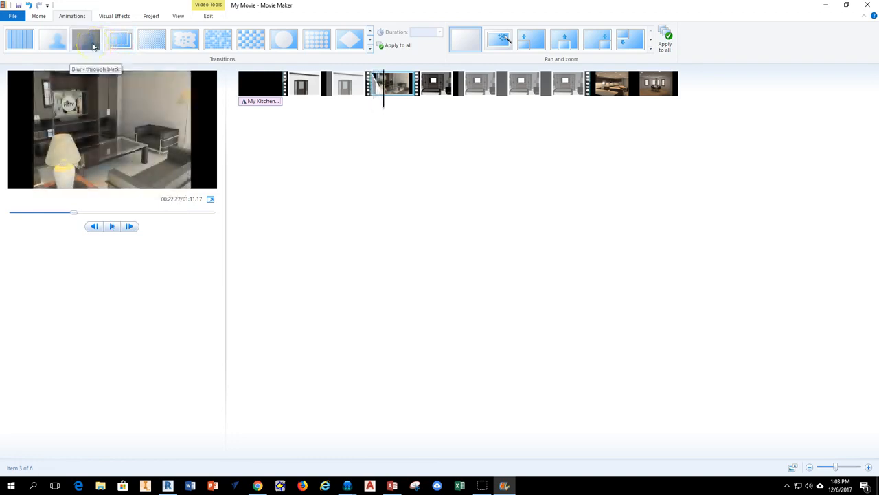
left_click(58, 43)
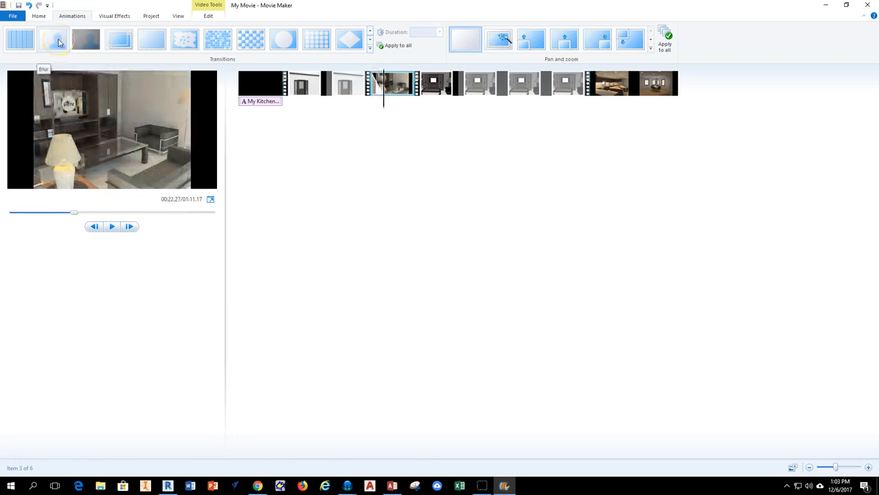
left_click(59, 41)
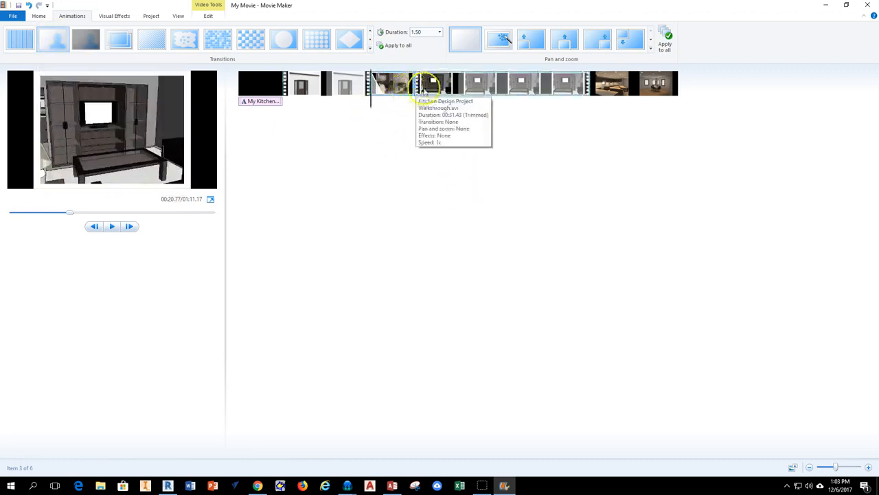
- Preview the transition from the first walkthrough clip into the Living Room Rendering image
left_click(437, 90)
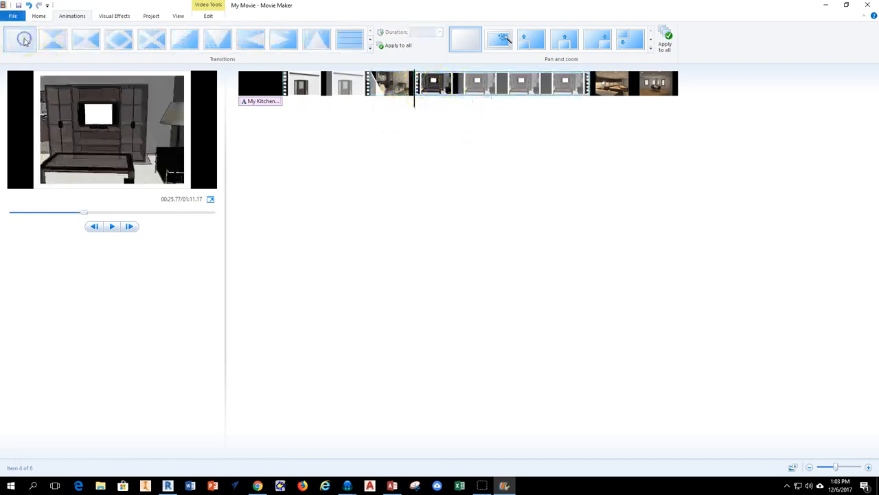
left_click_drag(415, 103, 358, 101)
left_click(112, 226)
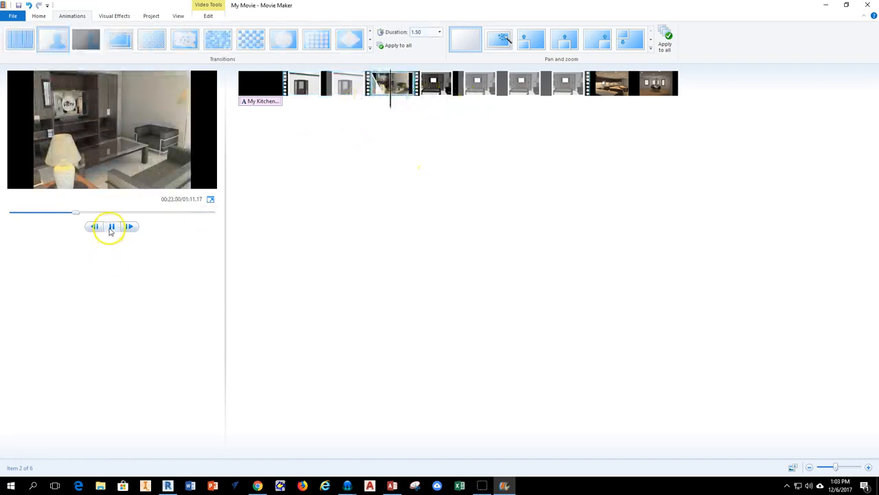
left_click(437, 82)
left_click(46, 40)
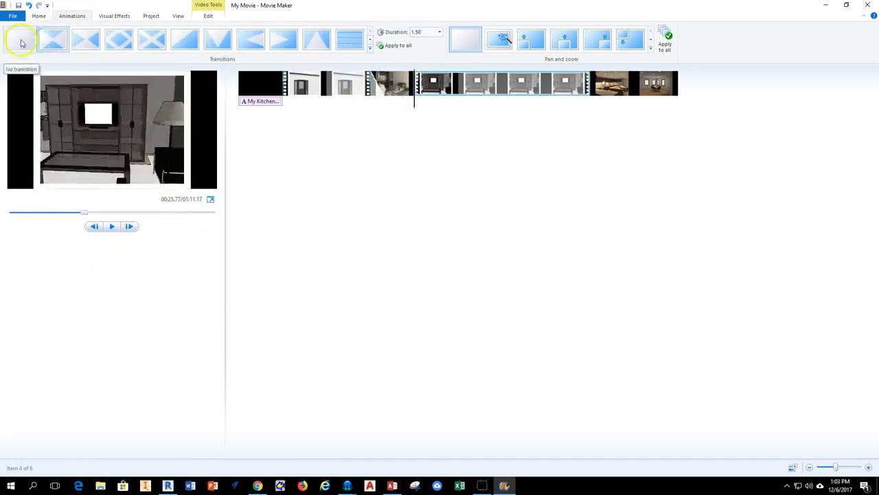
left_click(437, 88)
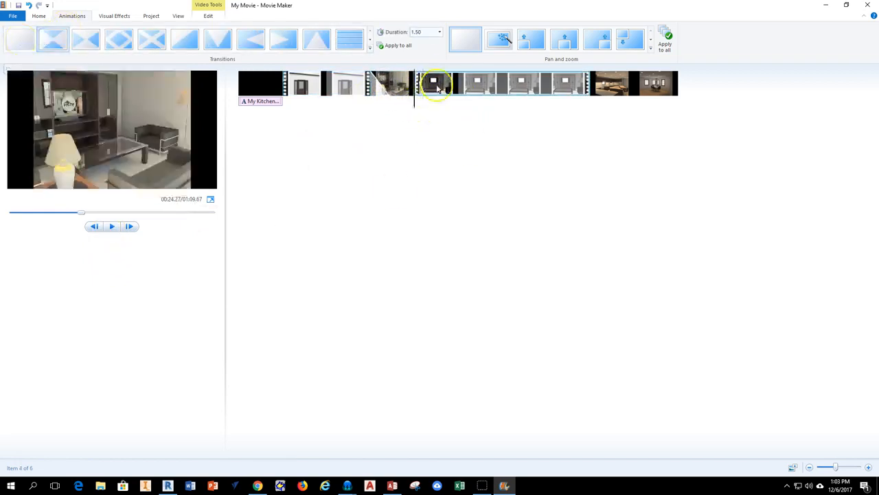
left_click(14, 39)
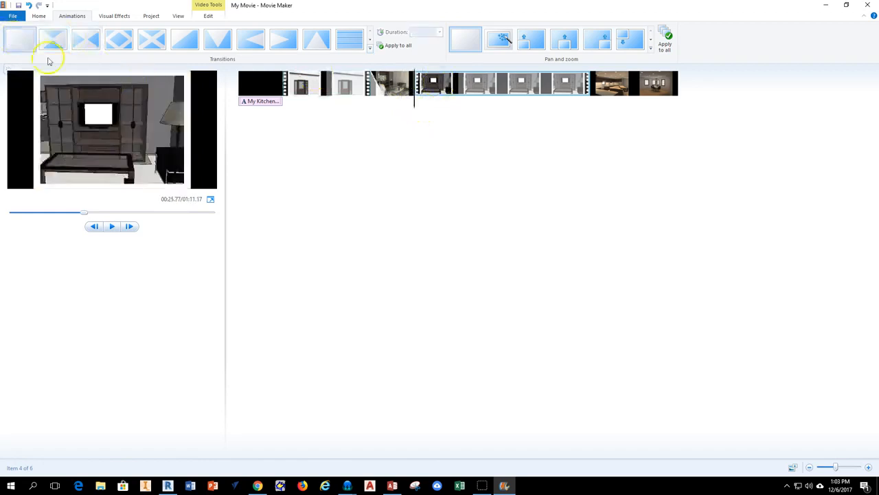
- Apply the Blur transition to the walkthrough clip that follows the Living Room Rendering image
left_click(372, 49)
left_click(24, 43)
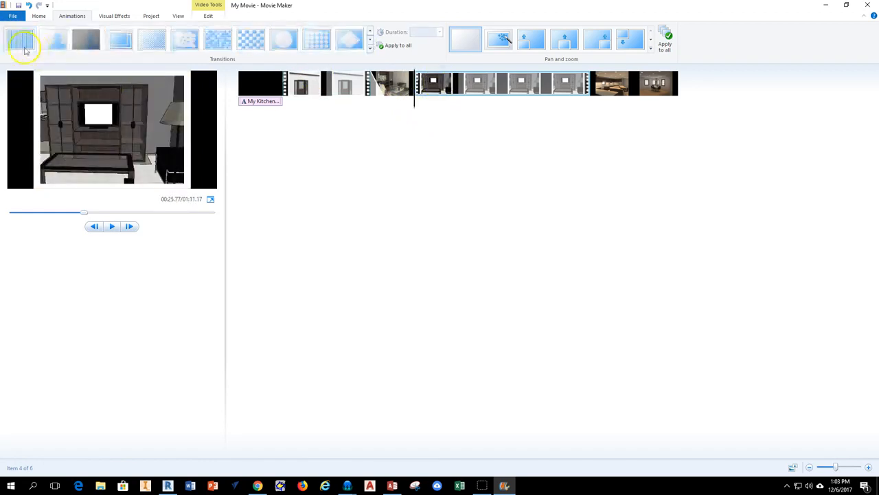
left_click(50, 43)
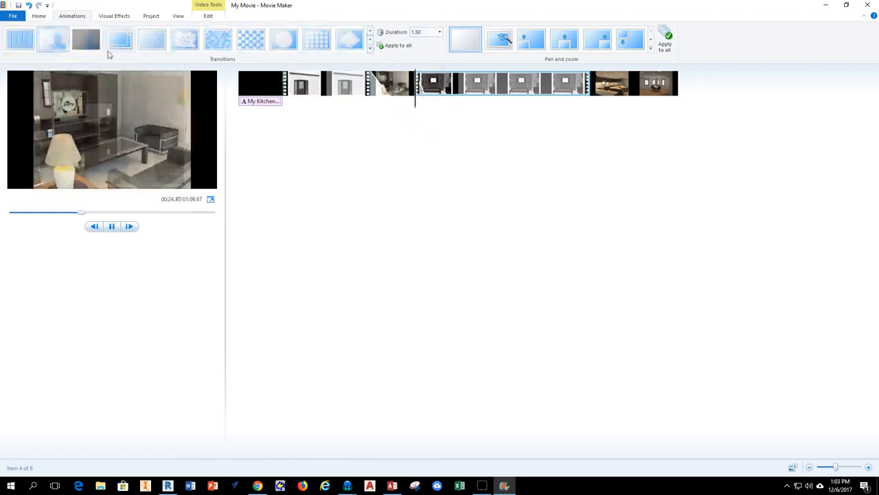
- Preview the transitions around the Living Room Rendering image, and scrub the second walkthrough clip to the kitchen view at about 39 seconds
left_click(362, 103)
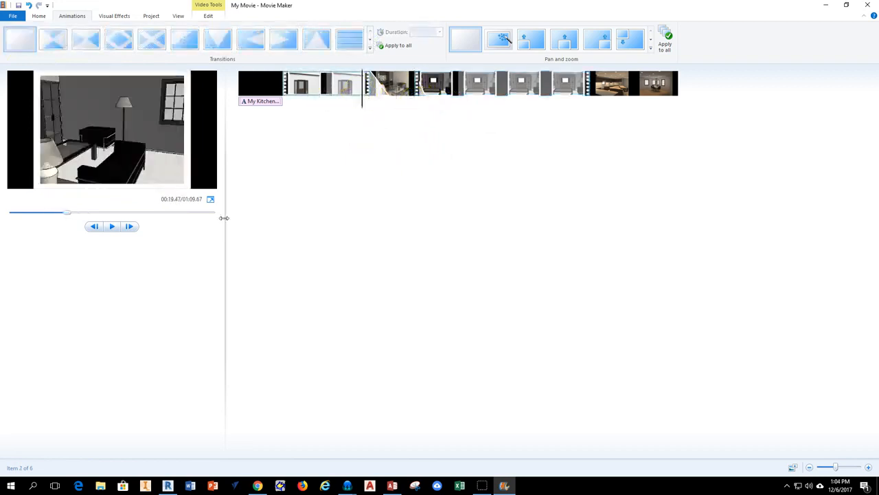
left_click(113, 228)
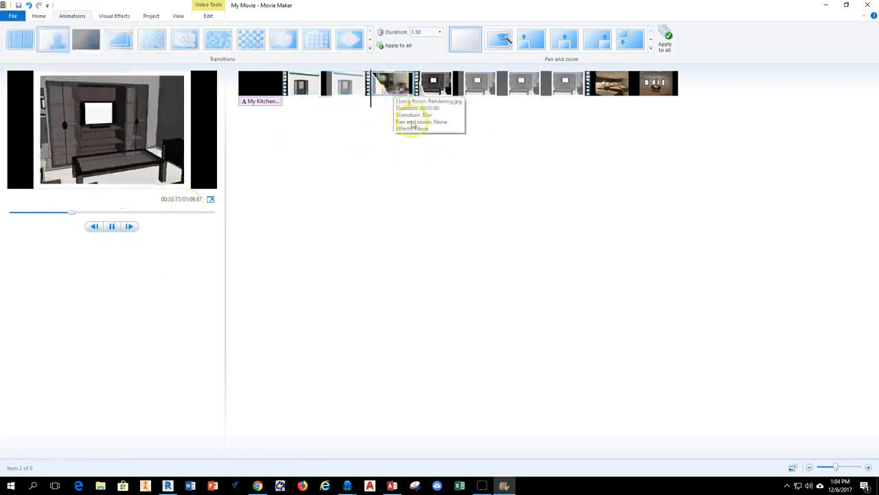
left_click(110, 227)
left_click(613, 87)
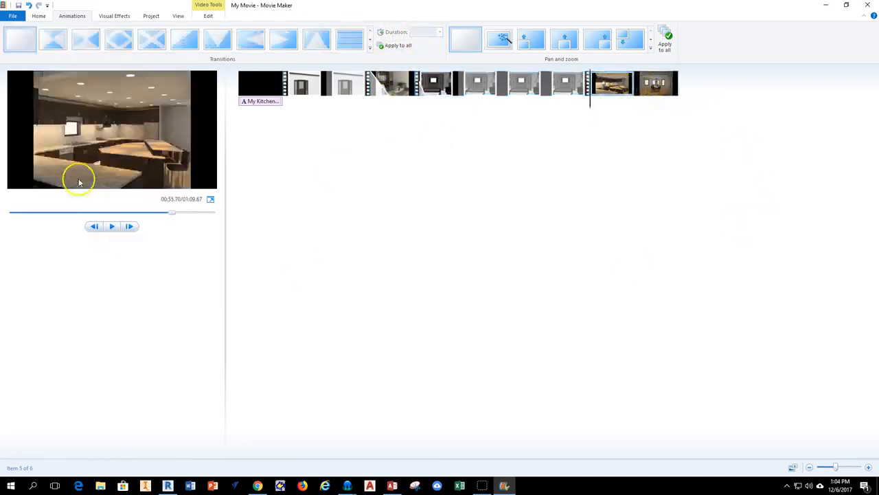
left_click_drag(590, 106, 500, 100)
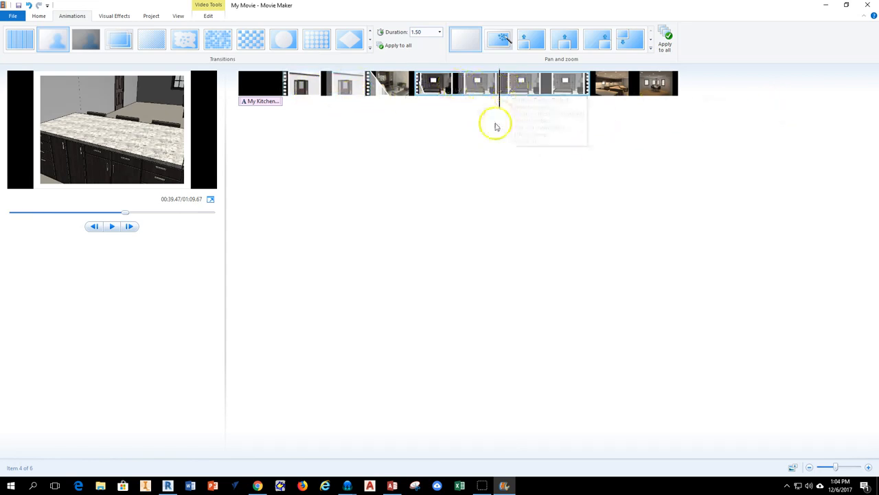
- Add a credits clip at the end of the movie
left_click(38, 16)
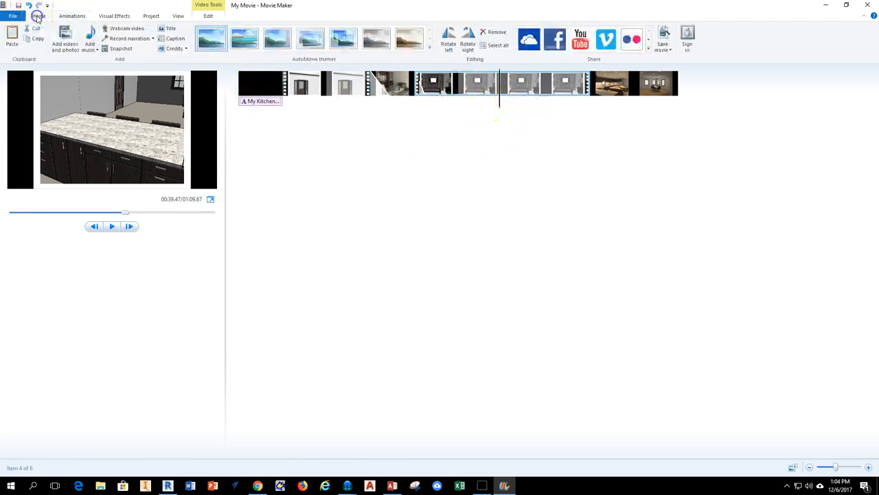
left_click(185, 49)
left_click(188, 62)
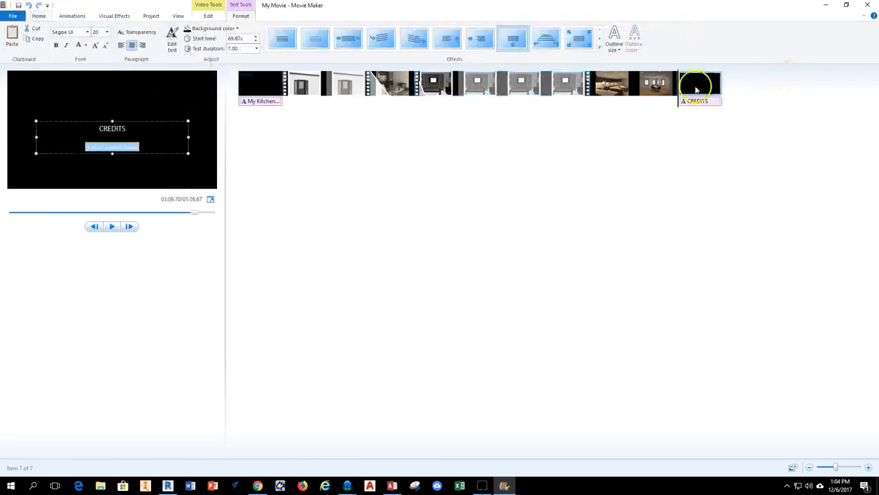
left_click(132, 128)
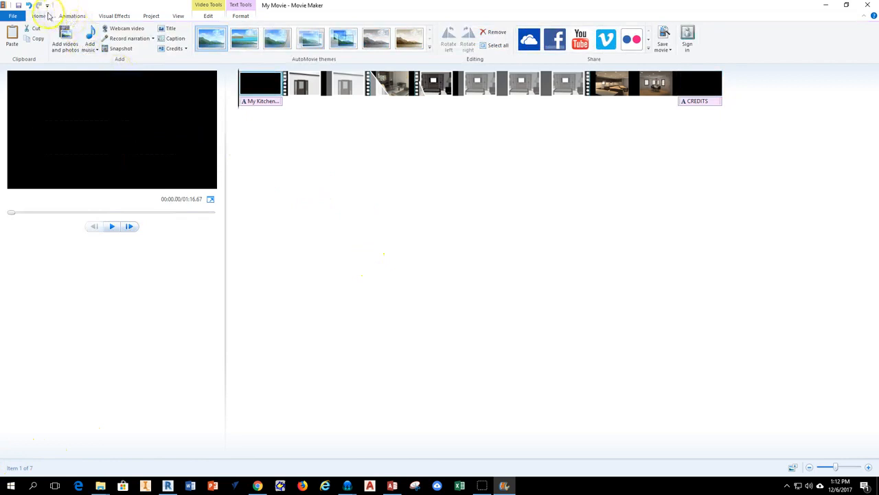
- Start adding music from the PC and browse to the WALKTHROUGH folder inside the teacher's 1 ARCHITECTURE folder, under Staff on TechEd Share (Q:)
left_click(89, 51)
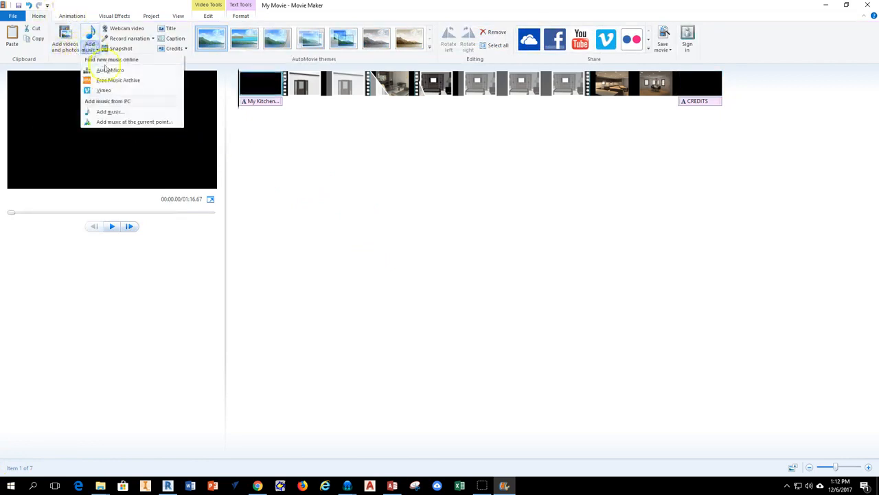
left_click(112, 112)
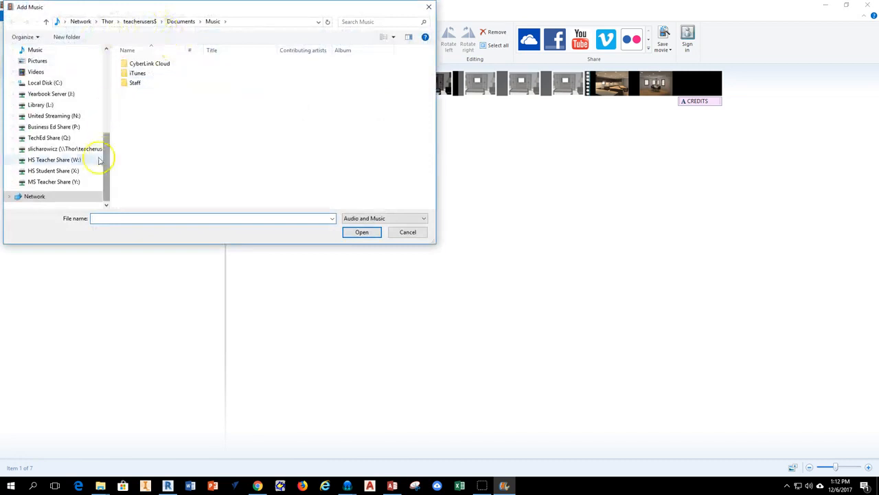
left_click(68, 138)
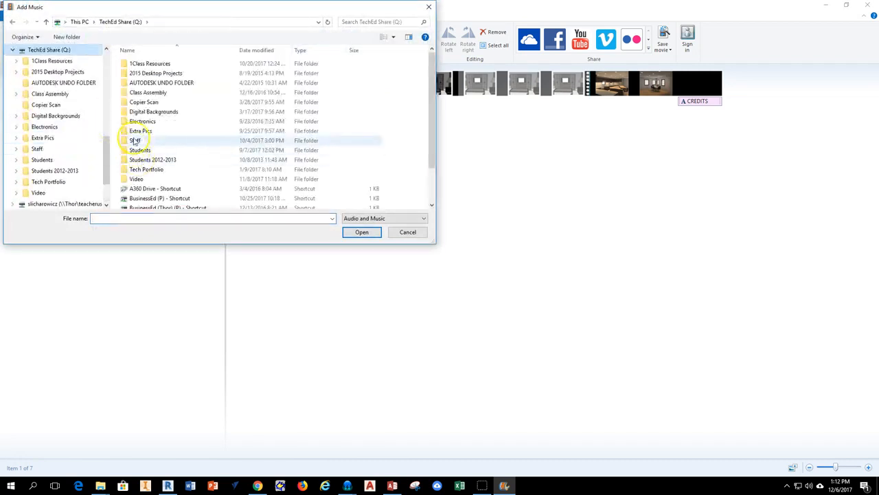
double_click(135, 140)
scroll(154, 165, "down", 3)
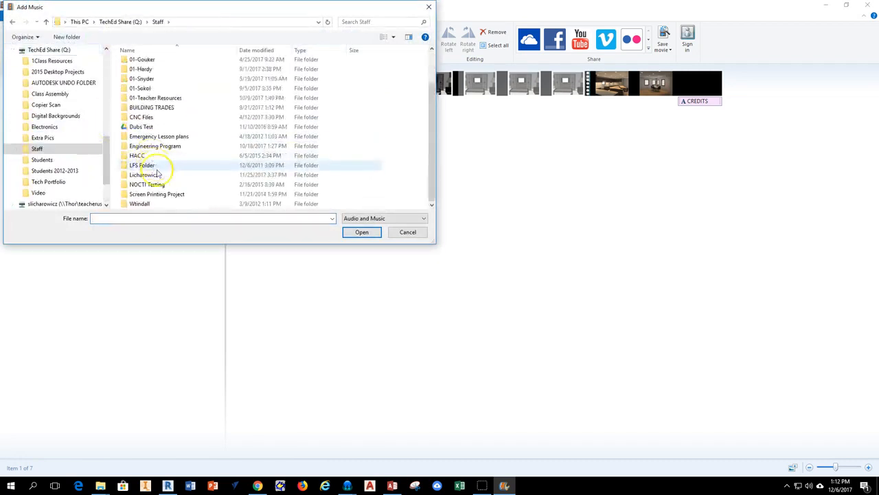
double_click(146, 172)
double_click(150, 83)
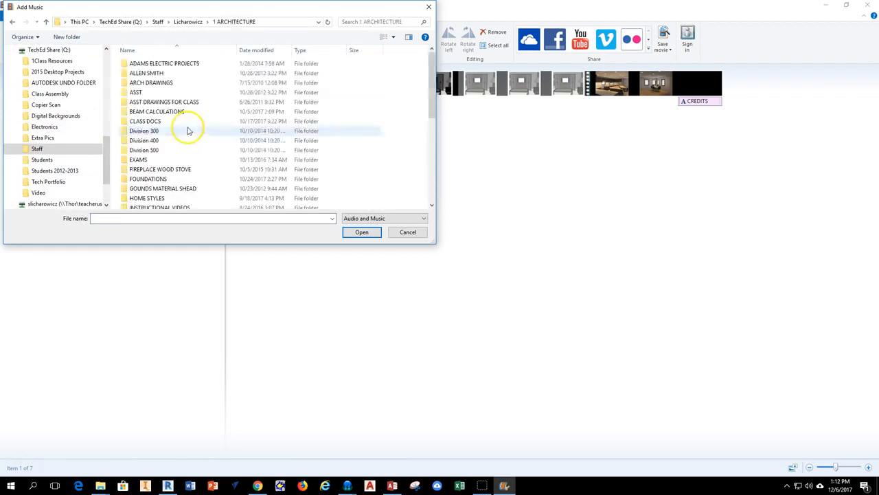
scroll(178, 171, "down", 5)
double_click(159, 194)
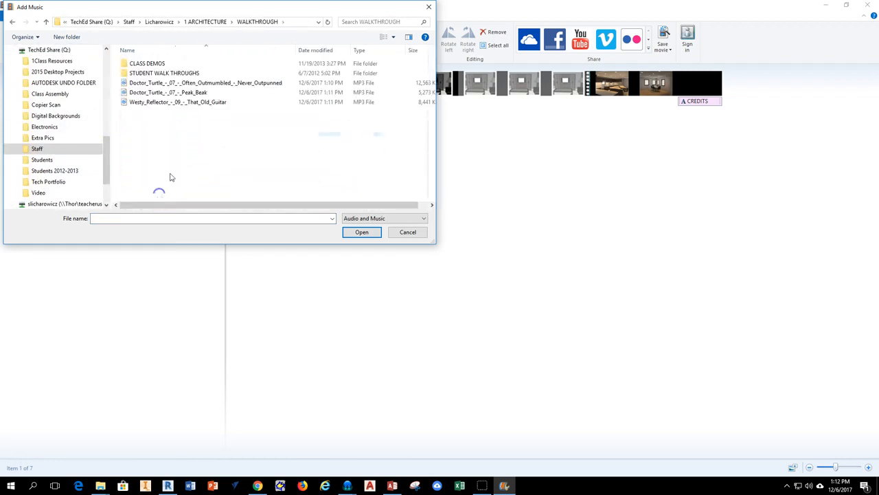
- Add the MP3 Doctor_Turtle_-_07_-_Peak_Beak as the movie's background music and preview the opening with it
left_click(152, 92)
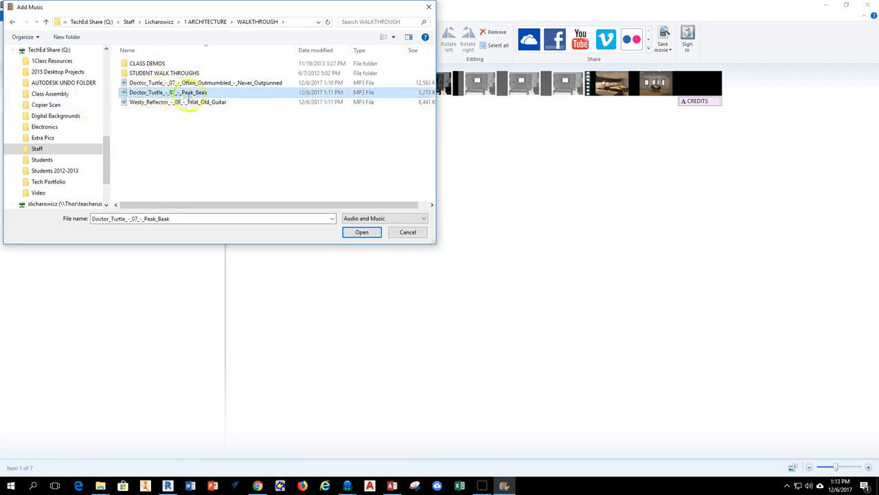
left_click(364, 234)
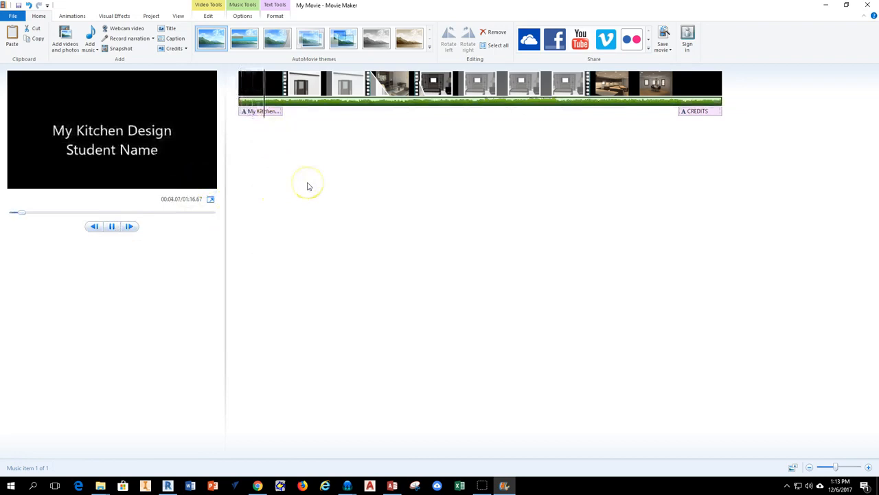
left_click(112, 227)
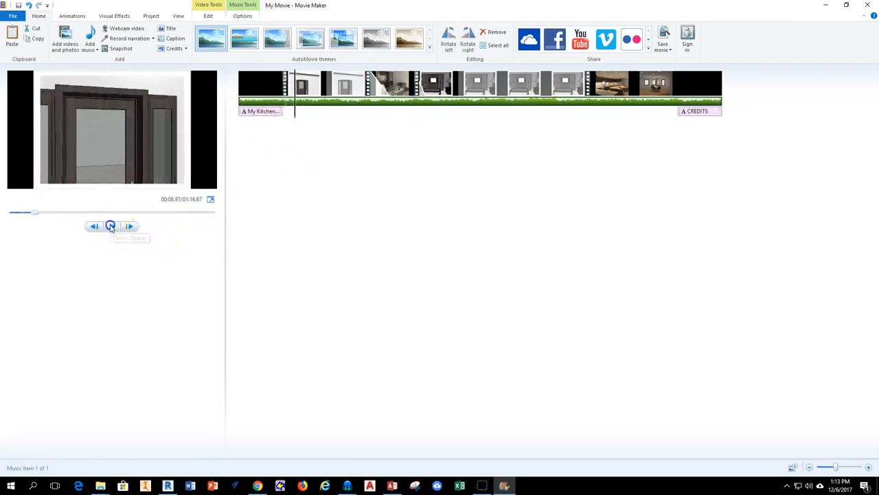
- Set both the fade in and the fade out of the background music track to Slow
left_click(244, 104)
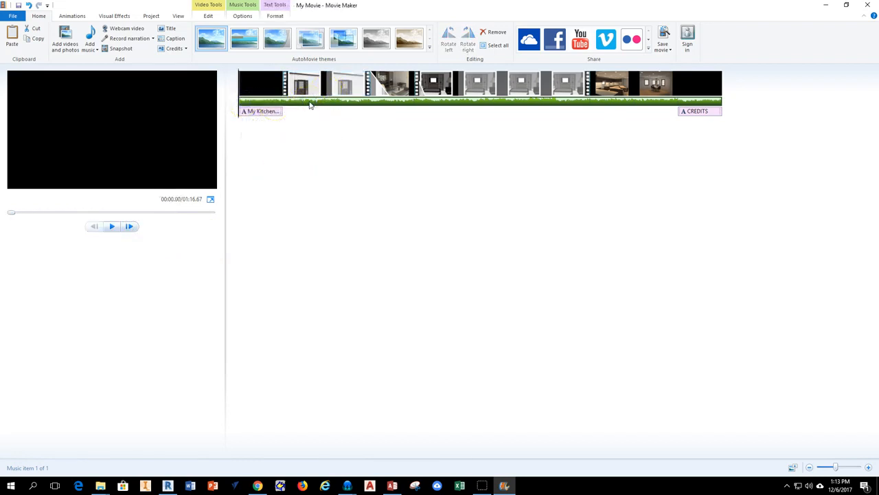
left_click(207, 17)
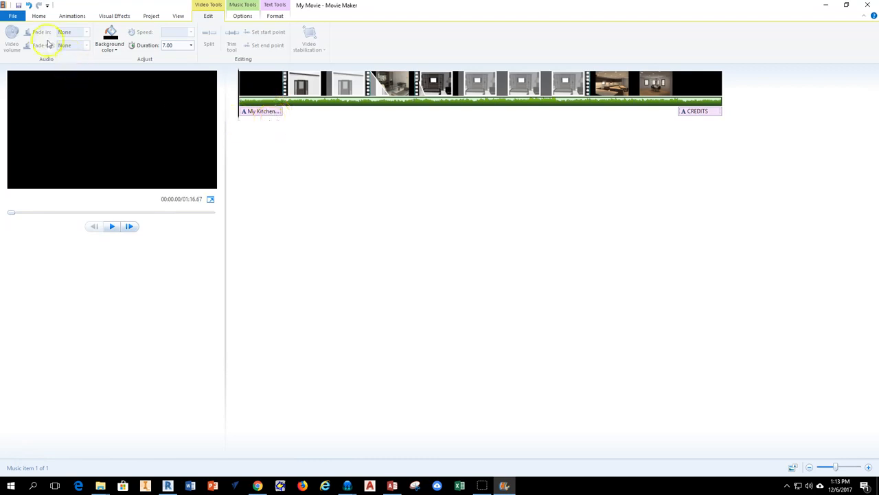
left_click(301, 86)
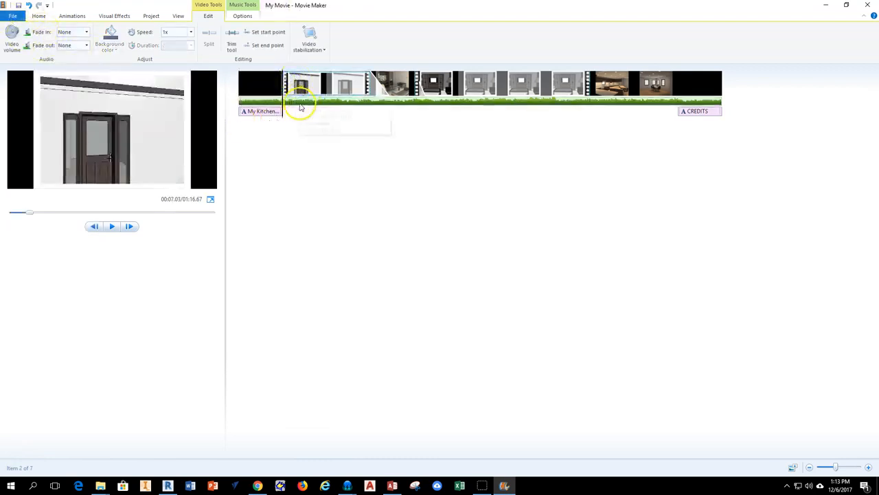
left_click(261, 109)
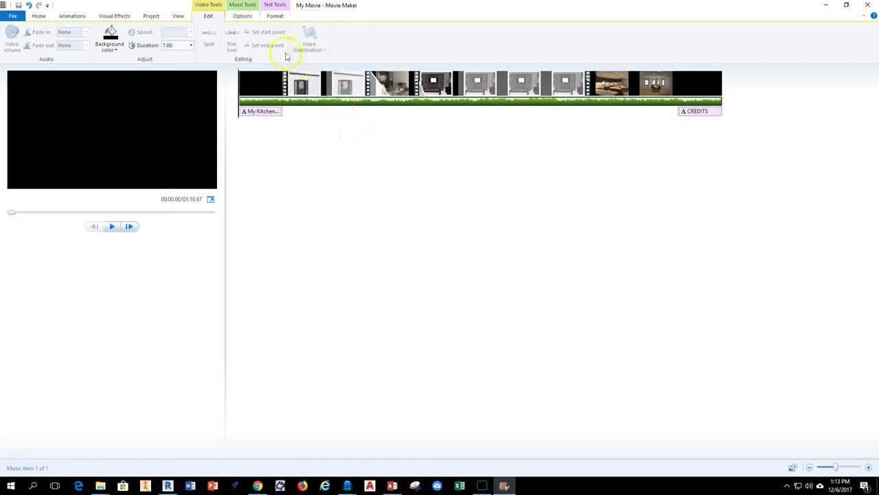
left_click(247, 16)
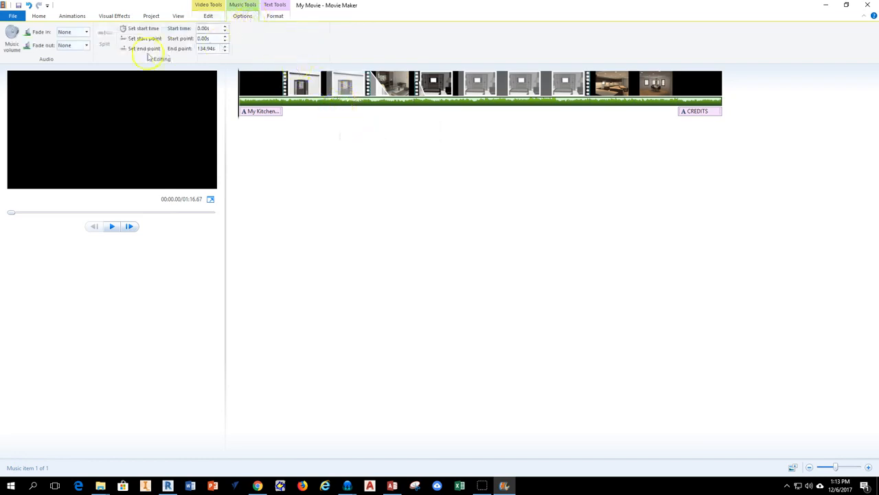
left_click(86, 33)
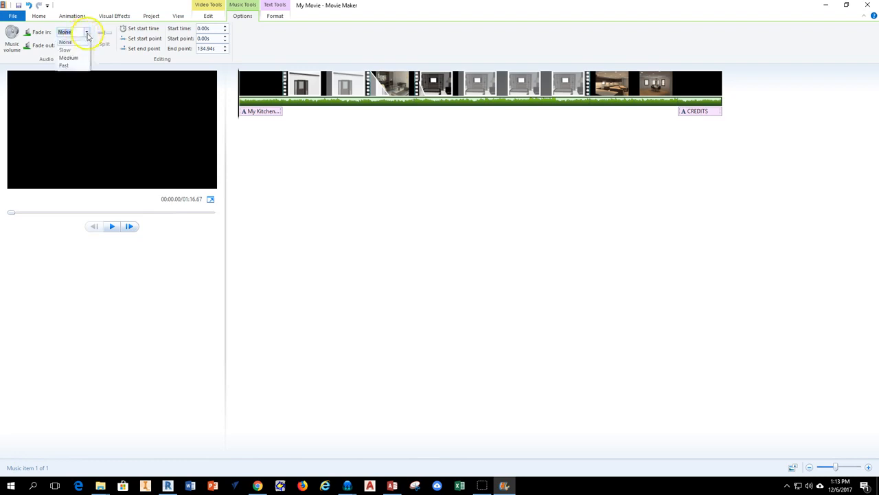
left_click(79, 52)
left_click(82, 45)
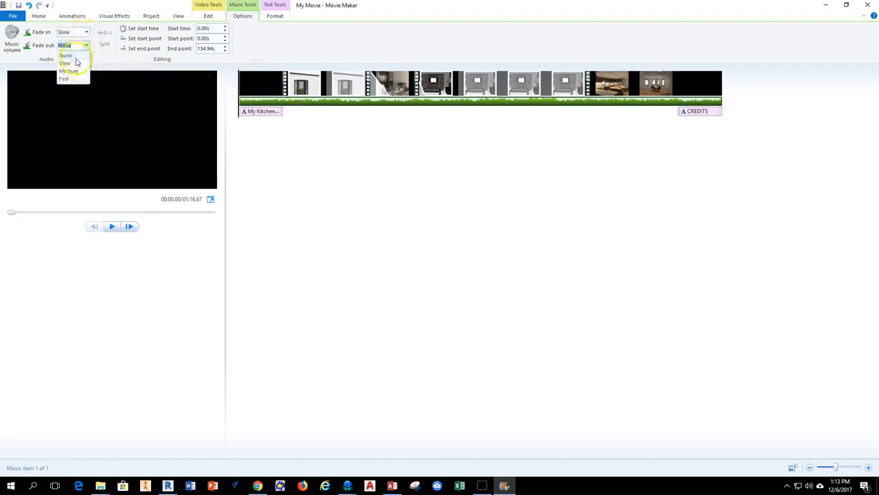
left_click(76, 64)
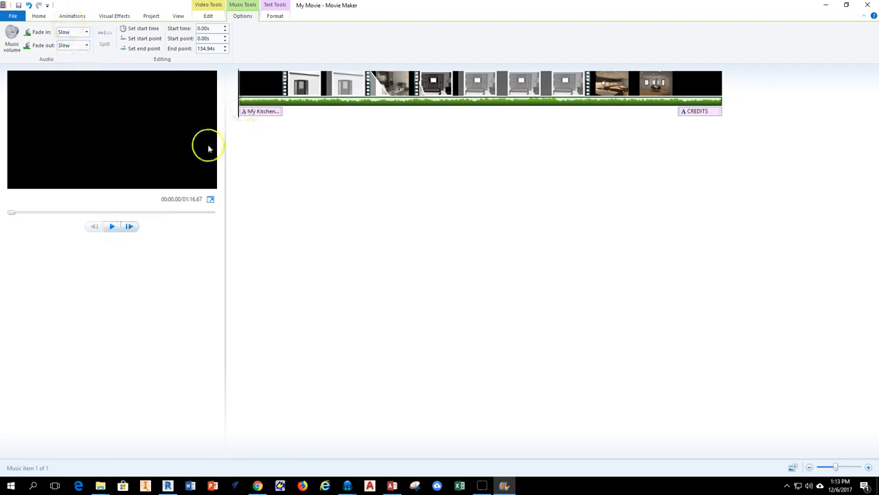
- Preview the music fade at the start of the movie, and skip playback ahead to the last rendering image before the credits
left_click(121, 233)
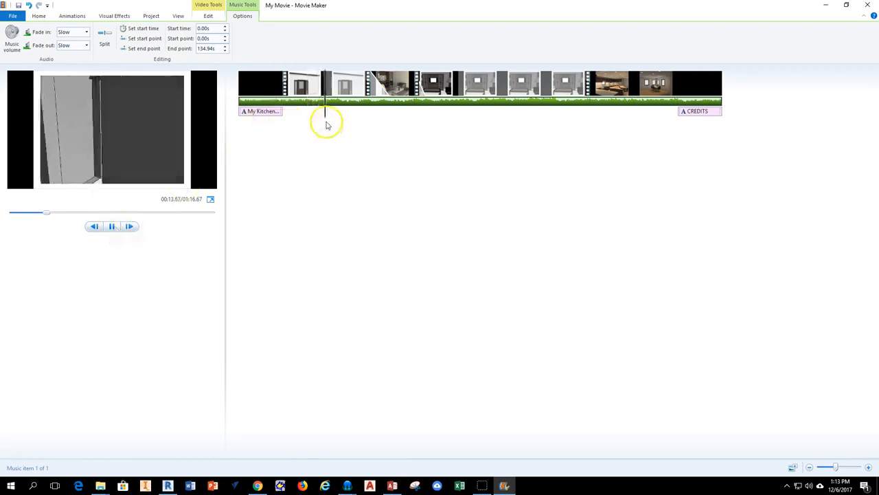
left_click_drag(331, 117, 663, 114)
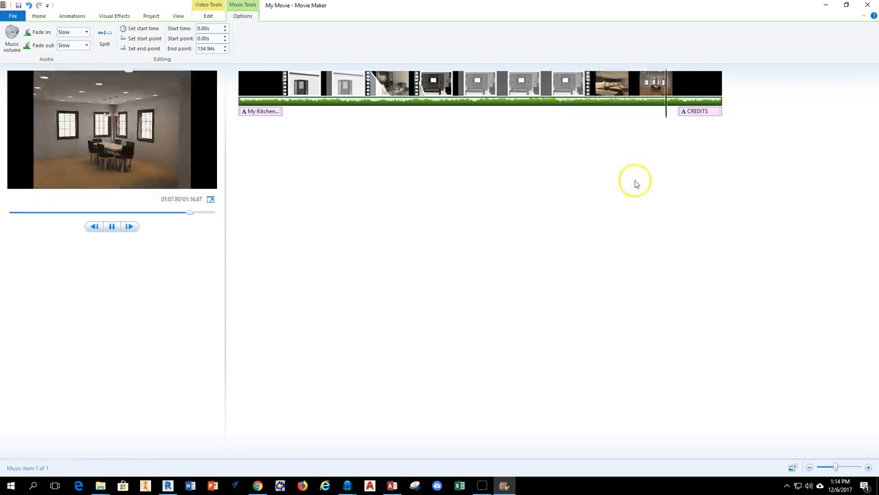